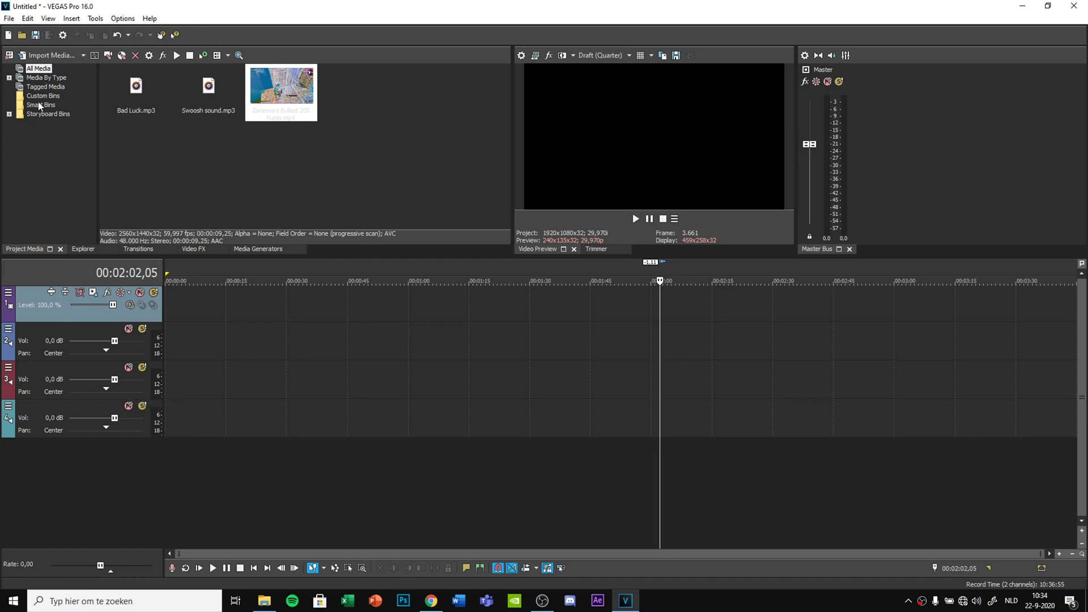
Step: In Project Properties, set frame rate 59,940 (Double NTSC) and Resample mode to Disable resample
left_click(9, 19)
left_click(23, 233)
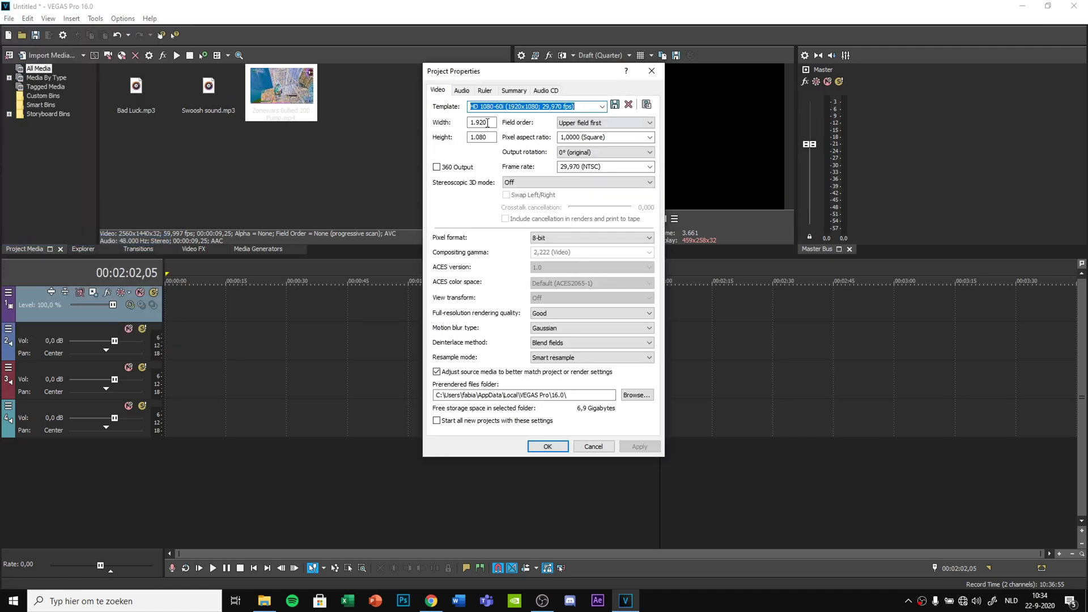
left_click(649, 166)
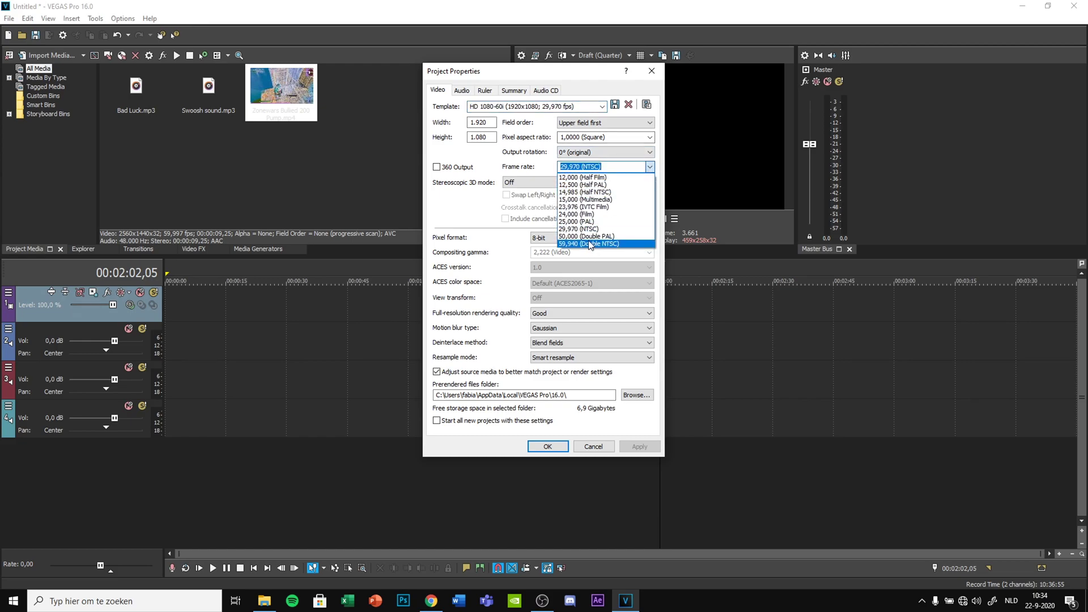
left_click(585, 244)
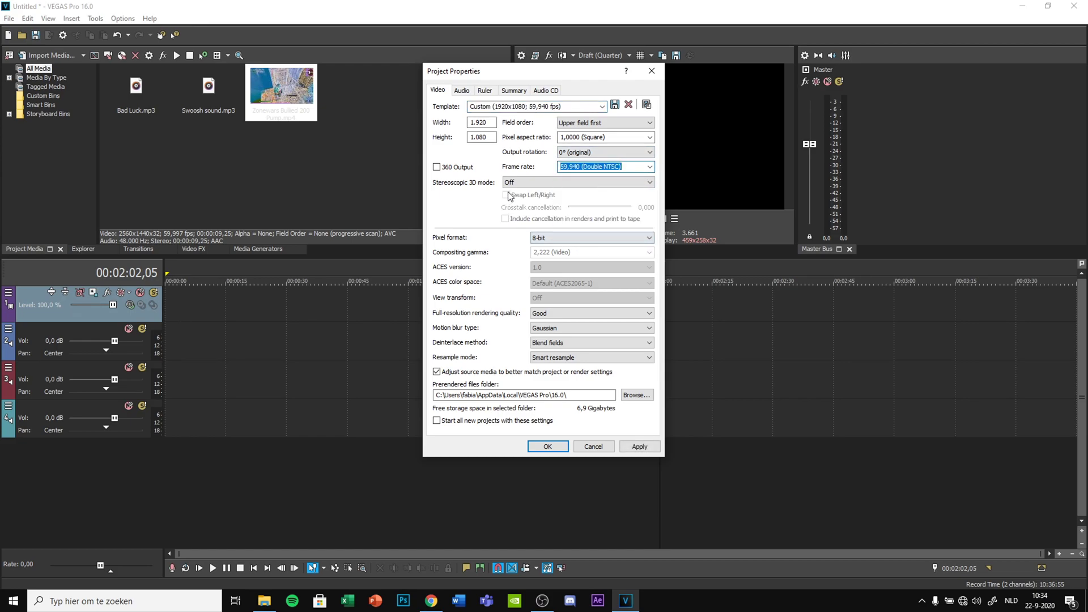
left_click(557, 359)
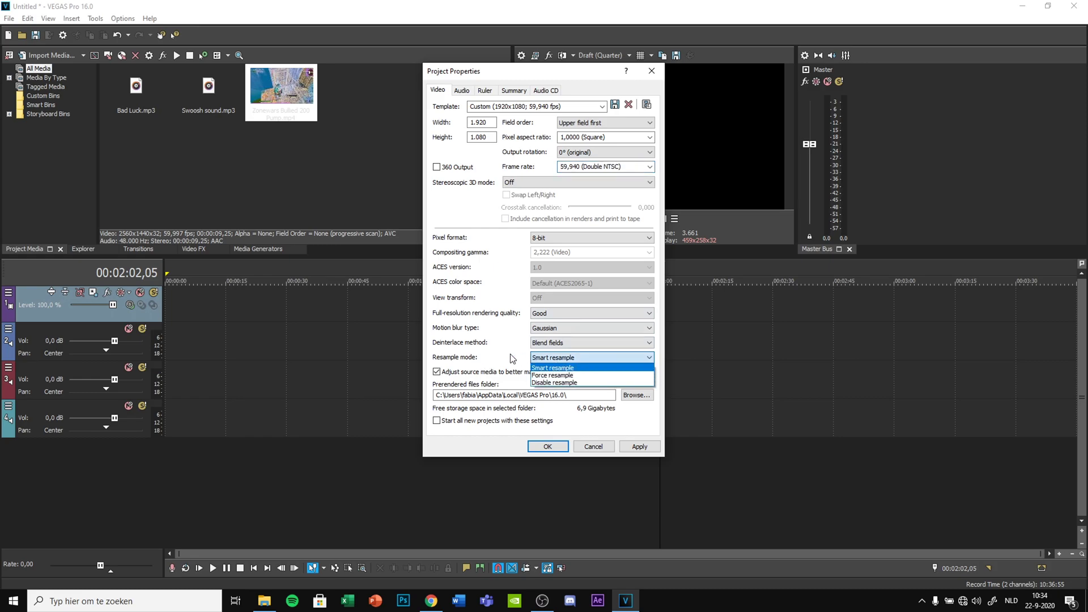
left_click(559, 382)
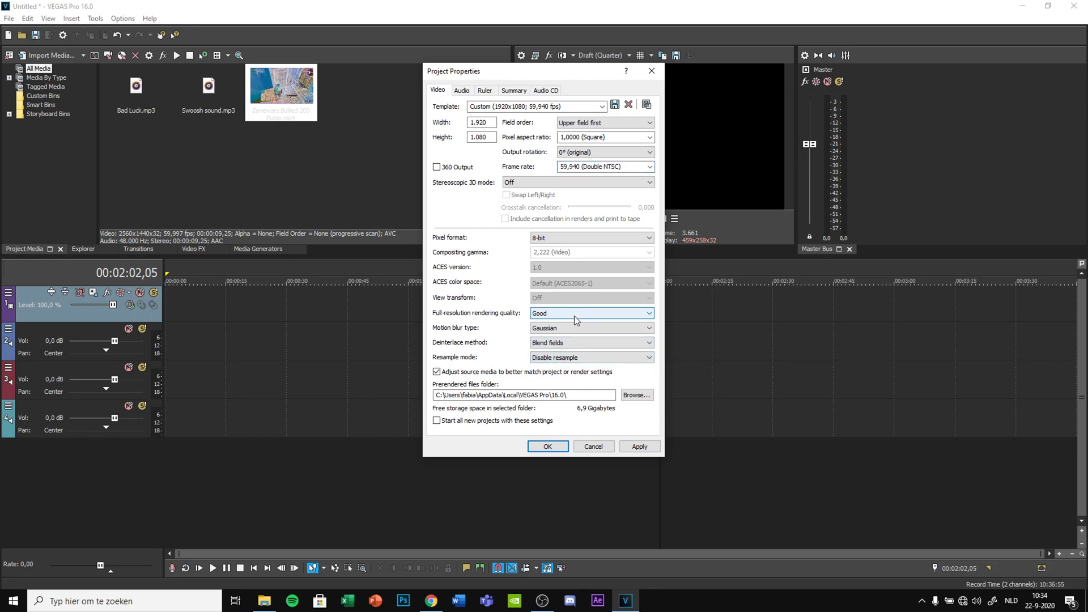
left_click(639, 446)
left_click(547, 447)
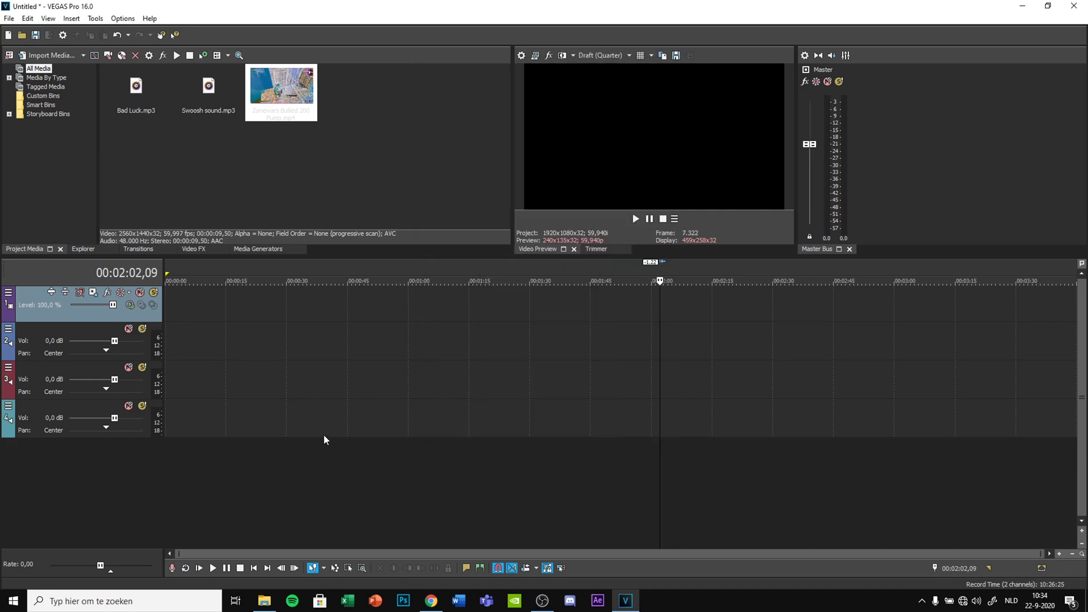
Step: Place Bad Luck.mp3 on the bottom audio track at the start of the timeline
left_click(166, 443)
left_click(165, 305)
left_click_drag(135, 96, 165, 421)
scroll(290, 447, "up", 5)
scroll(350, 440, "down", 1)
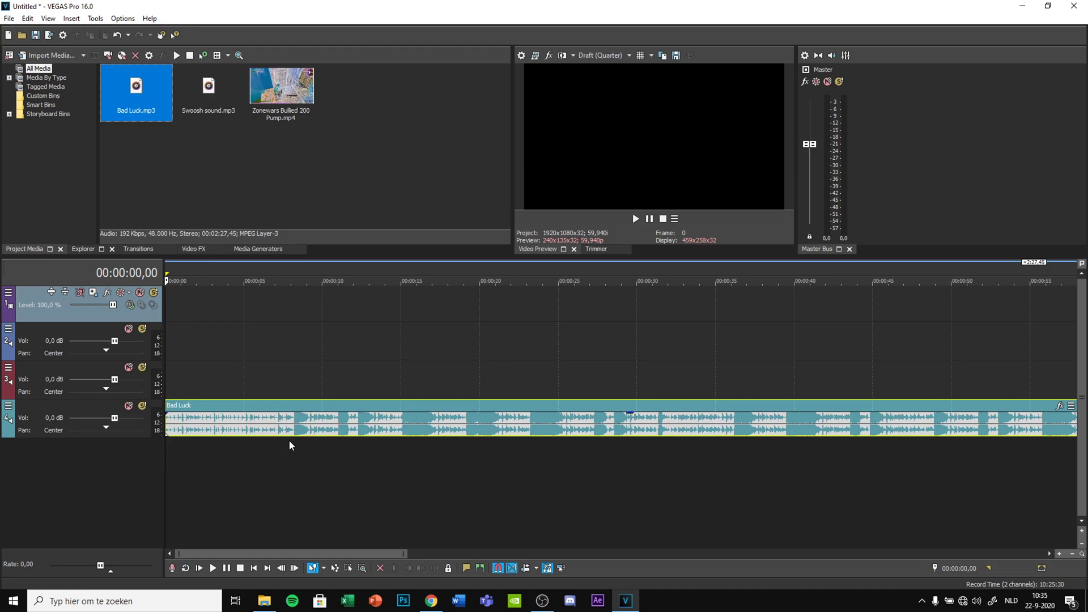
Step: Play the song from about 15 and 19 seconds to find the section to use
left_click(403, 443)
key("space")
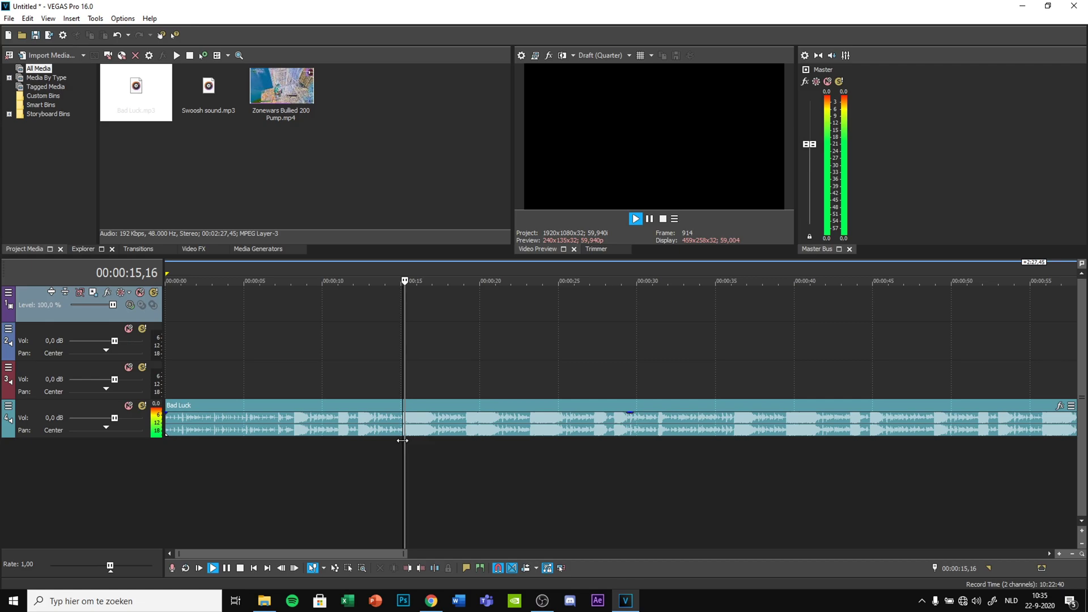
key("space")
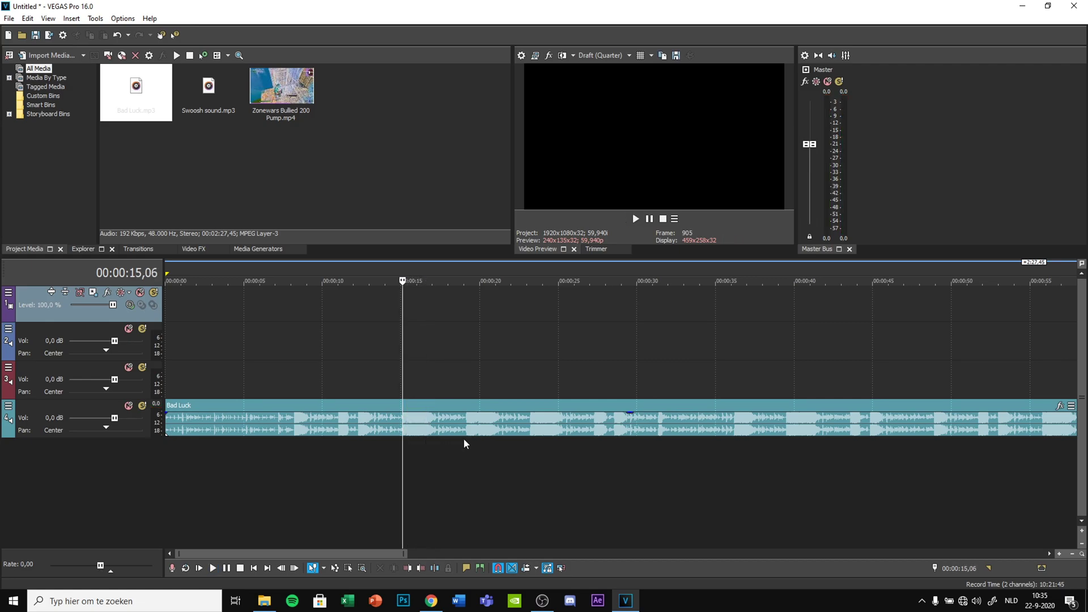
left_click(464, 437)
key("space")
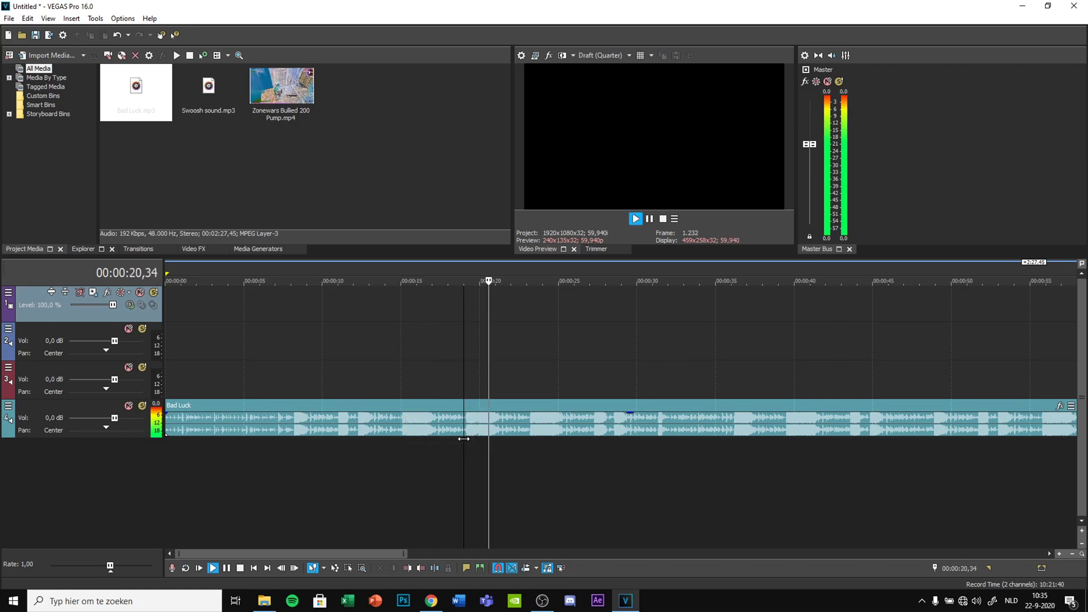
key("space")
Step: Trim the song's start to about 16.5 seconds and play it back from there
mouse_move(166, 431)
left_mouse_down()
mouse_move(432, 437)
mouse_move(167, 437)
left_mouse_up()
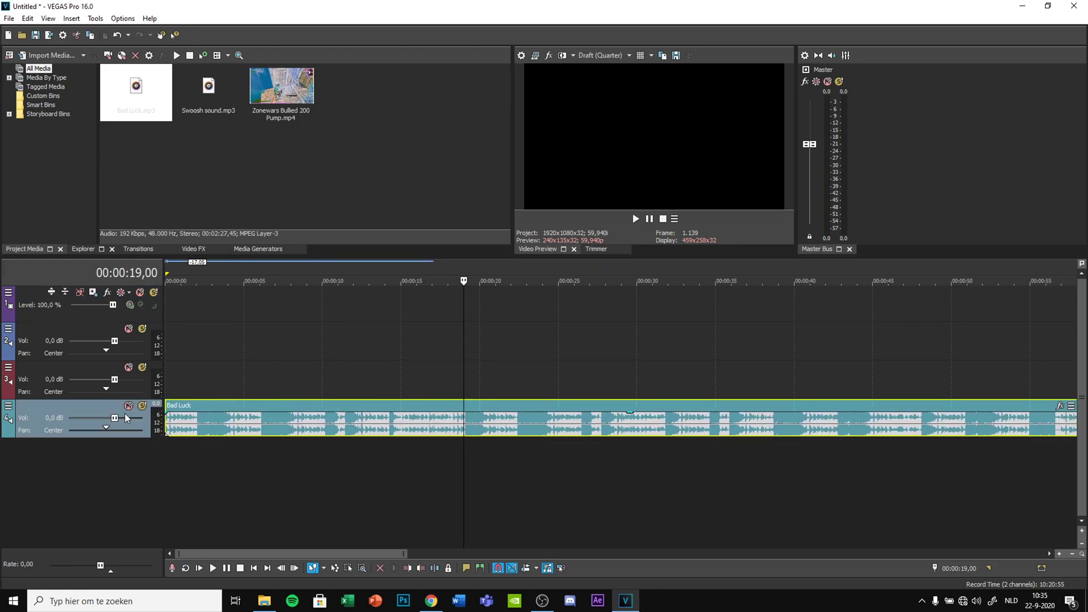
left_click(190, 437)
key("space")
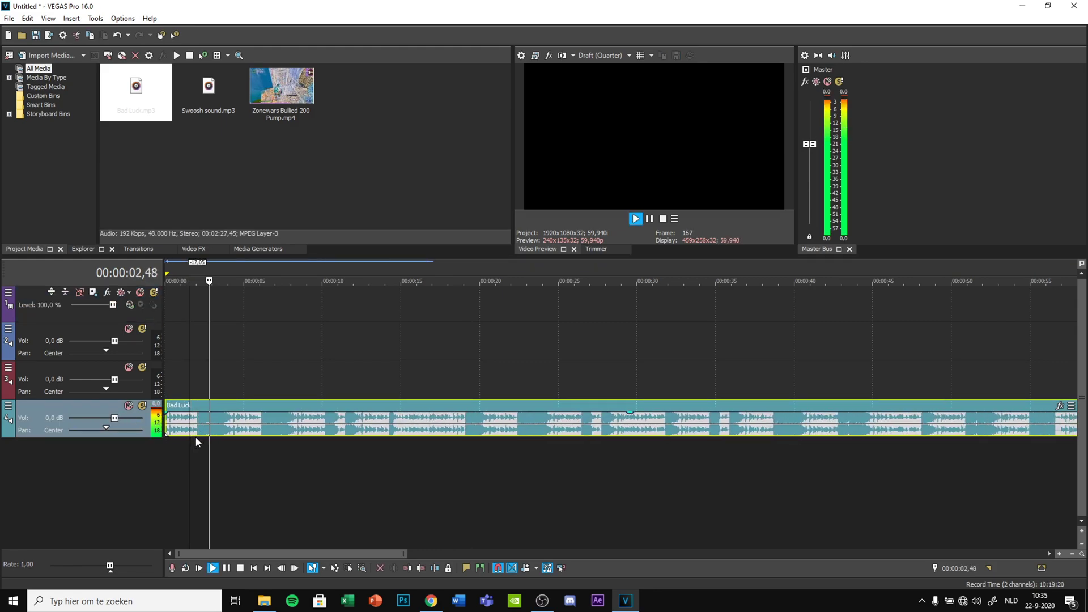
key("space")
scroll(247, 441, "up", 2)
scroll(248, 447, "up", 10)
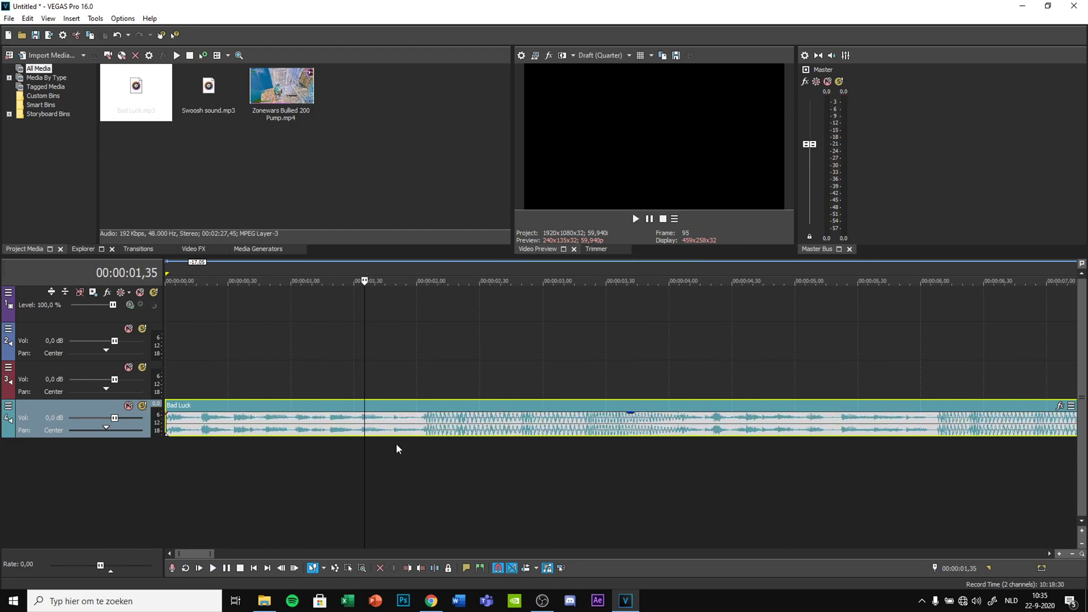
Step: Add beat markers at 00:00:02,04 and around 00:00:02,55, checking the beat by playback
left_click(425, 437)
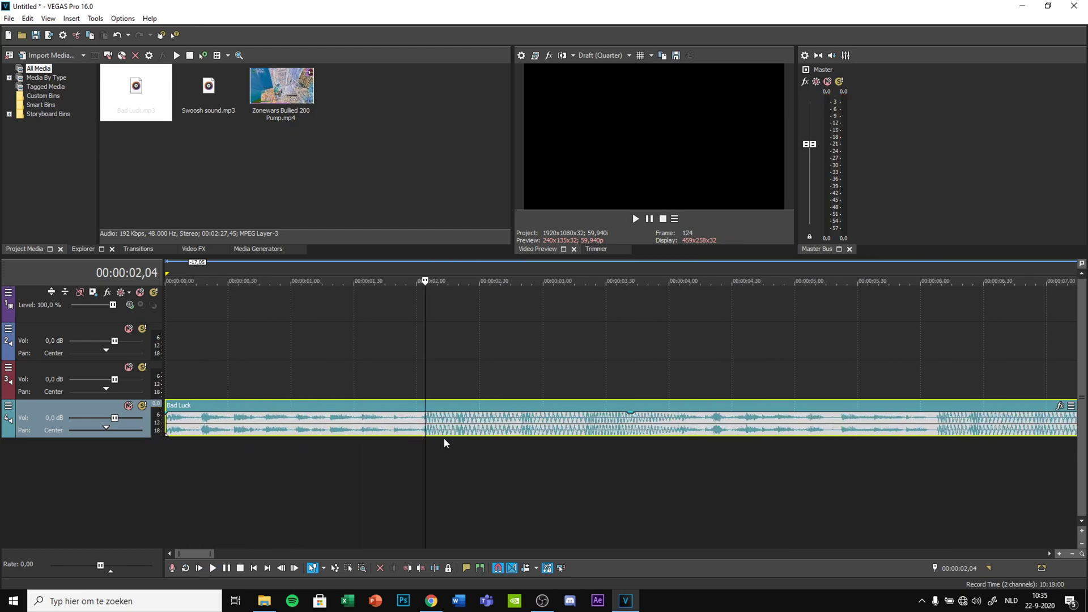
left_click(448, 442)
key("m")
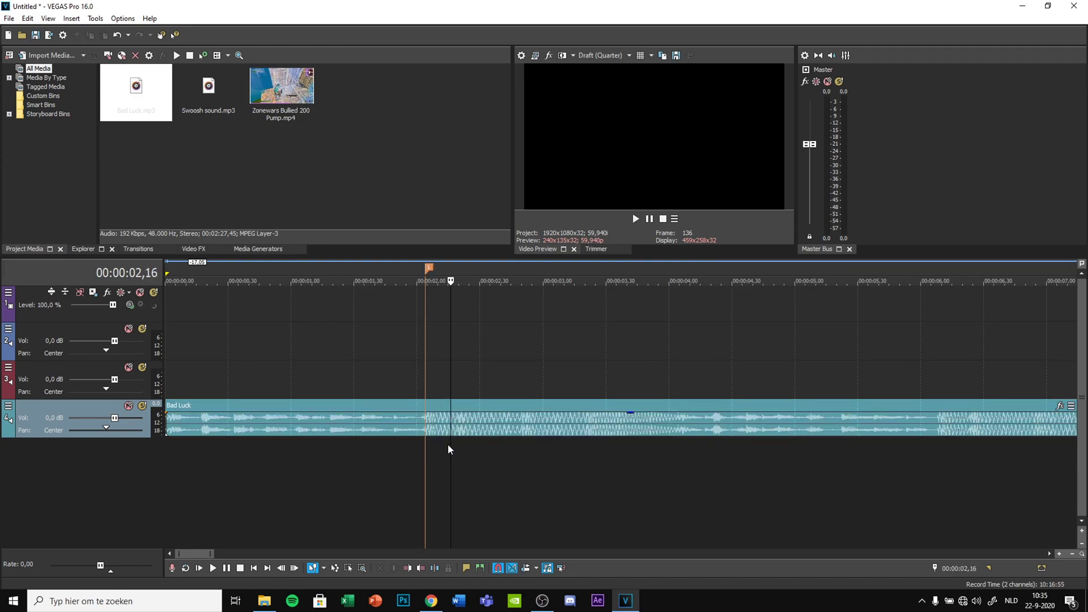
key("space")
key("space")
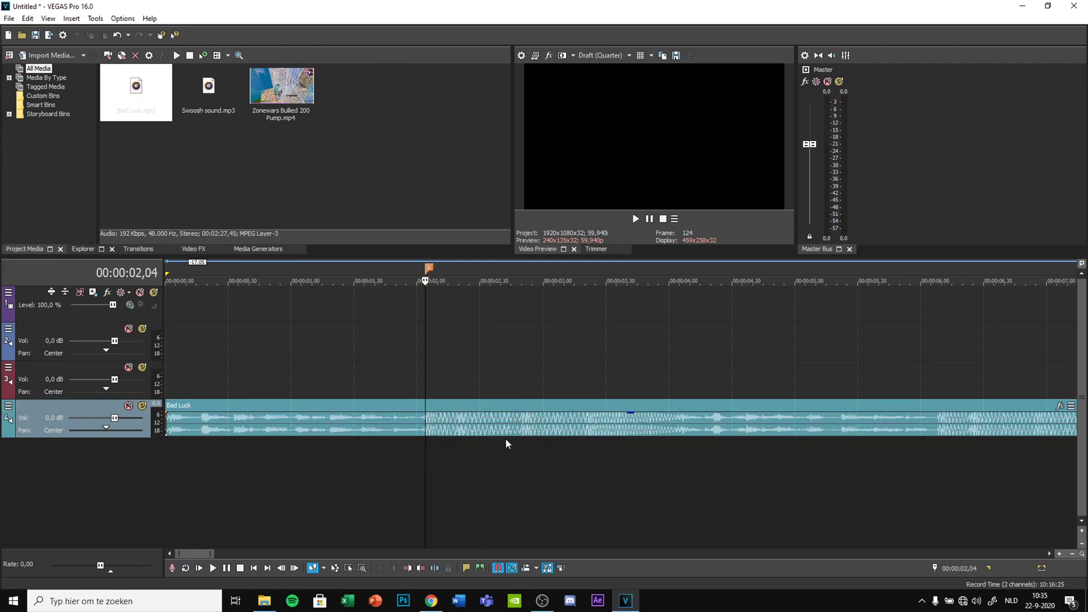
left_click(522, 437)
key("m")
left_click(532, 446)
key("space")
key("space")
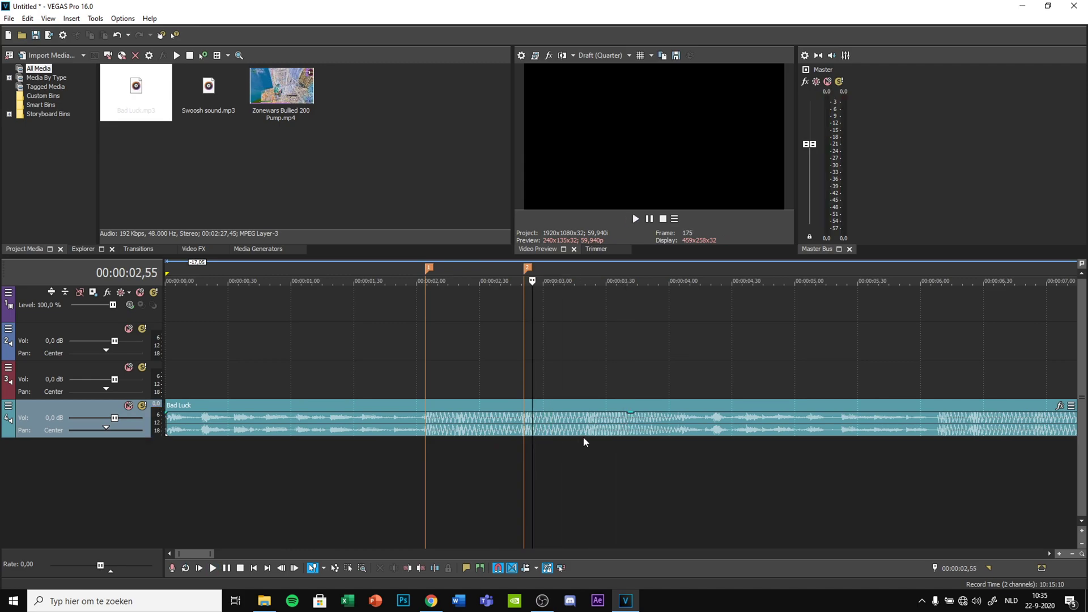
Step: Add a third beat marker at 00:00:03,21
left_click(583, 437)
left_click(587, 437)
left_click(607, 450)
key("m")
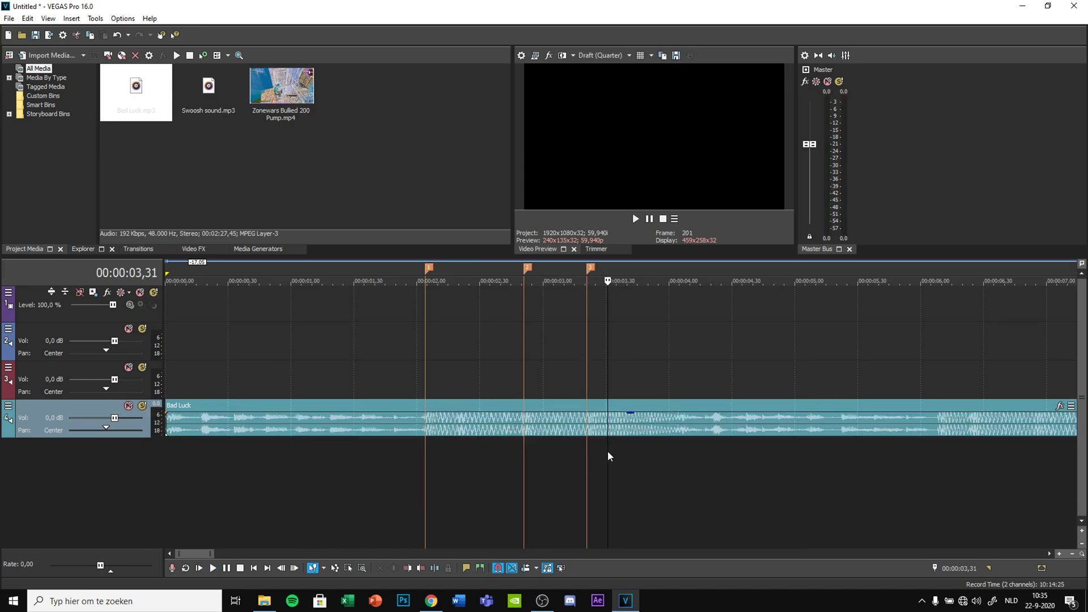
Step: Play back from 00:00:01,49 over the new markers and jump to the third marker
scroll(370, 363, "down", 3)
left_click(241, 349)
key("space")
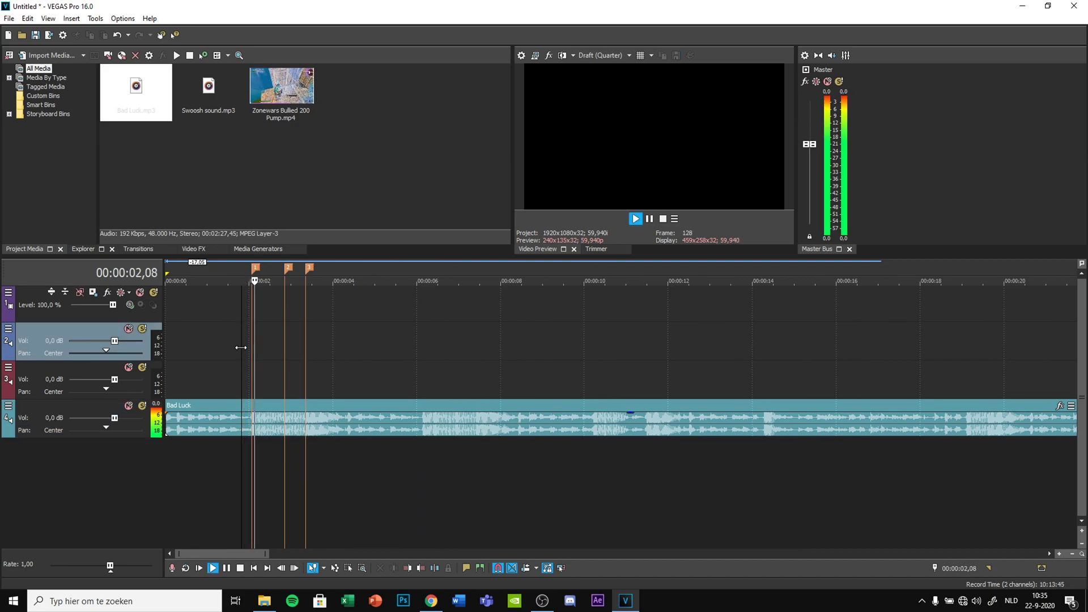
key("space")
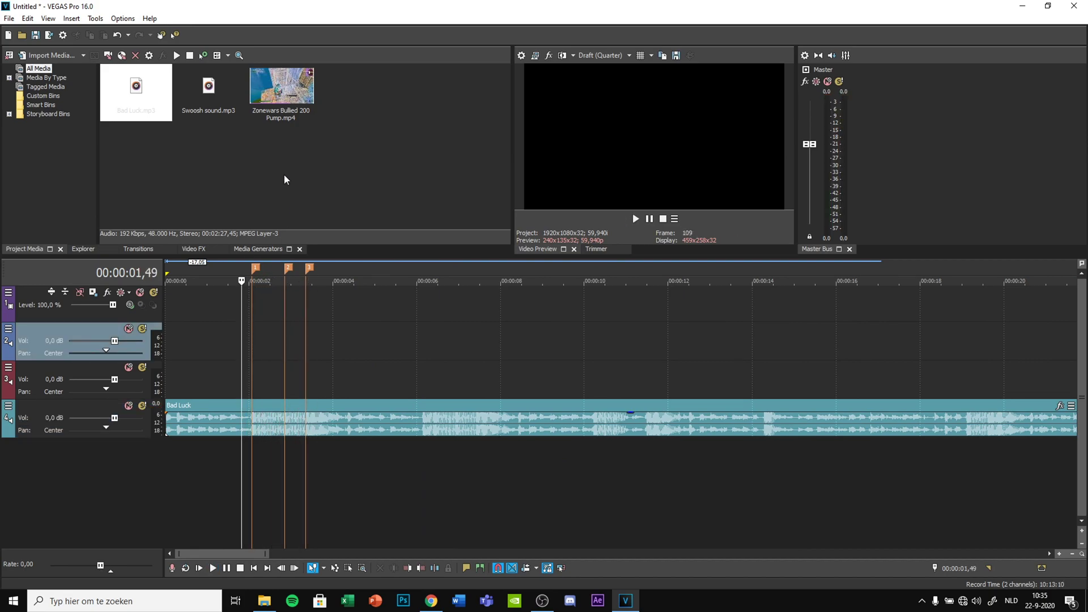
left_click(309, 269)
Step: Add Zonewars Bullied 200 Pump.mp4 to tracks 1–2, then slide and trim it to about 6.5 seconds
left_click_drag(271, 120, 187, 314)
left_click_drag(347, 331, 263, 333)
left_click_drag(188, 315, 241, 316)
left_click_drag(332, 325, 283, 301)
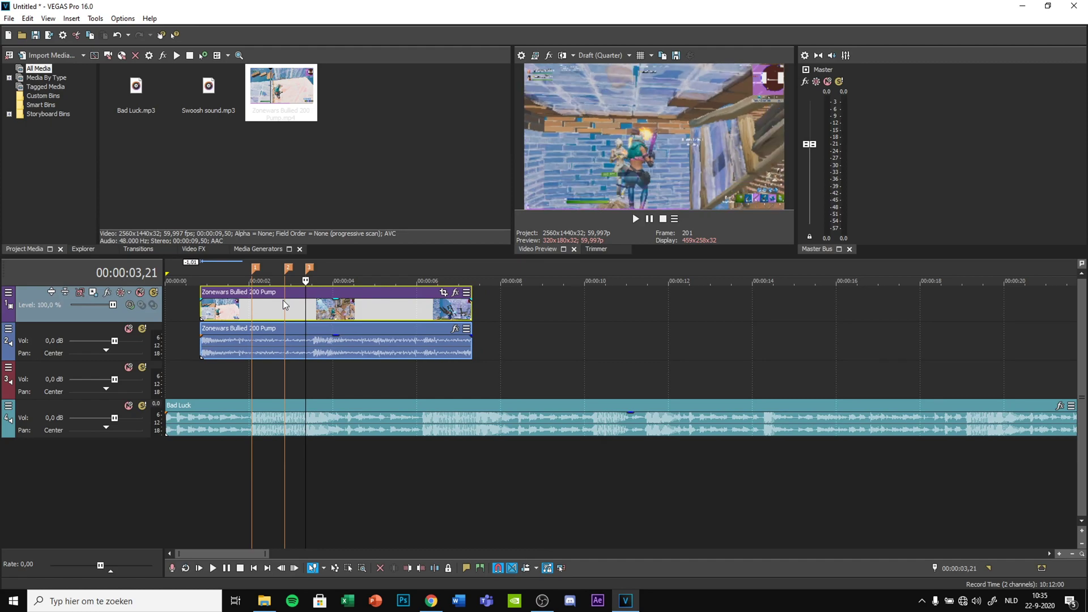
Step: Extend the gameplay clip's start to the timeline start and preview it against the music
scroll(336, 315, "up", 3)
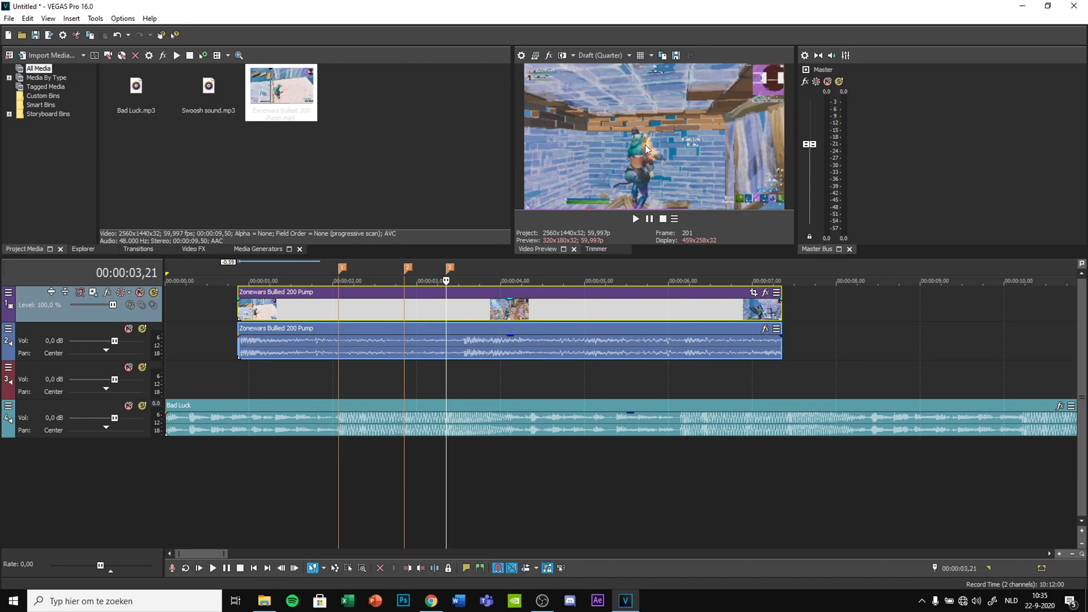
left_click_drag(234, 312, 171, 307)
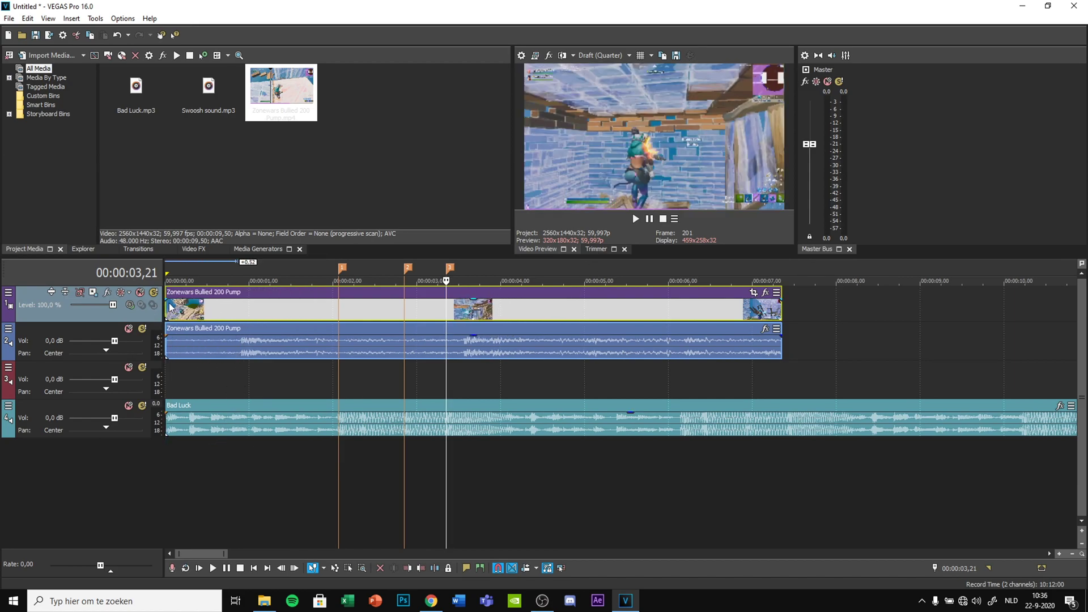
left_click(260, 381)
key("space")
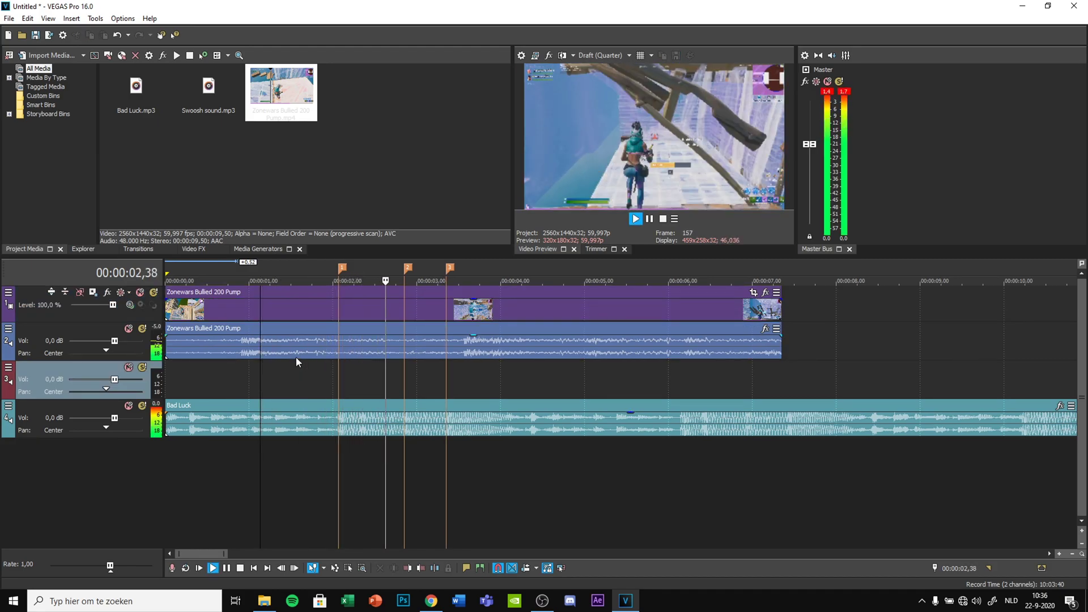
key("space")
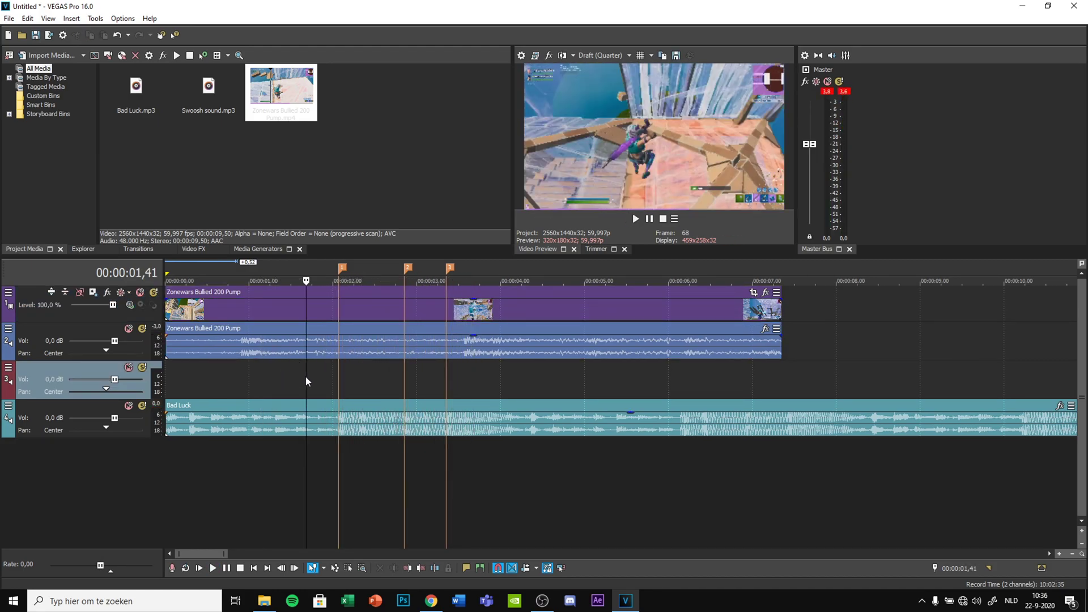
Step: Split the gameplay clip and its audio at 00:00:01,49
left_click(307, 376)
left_click(317, 371)
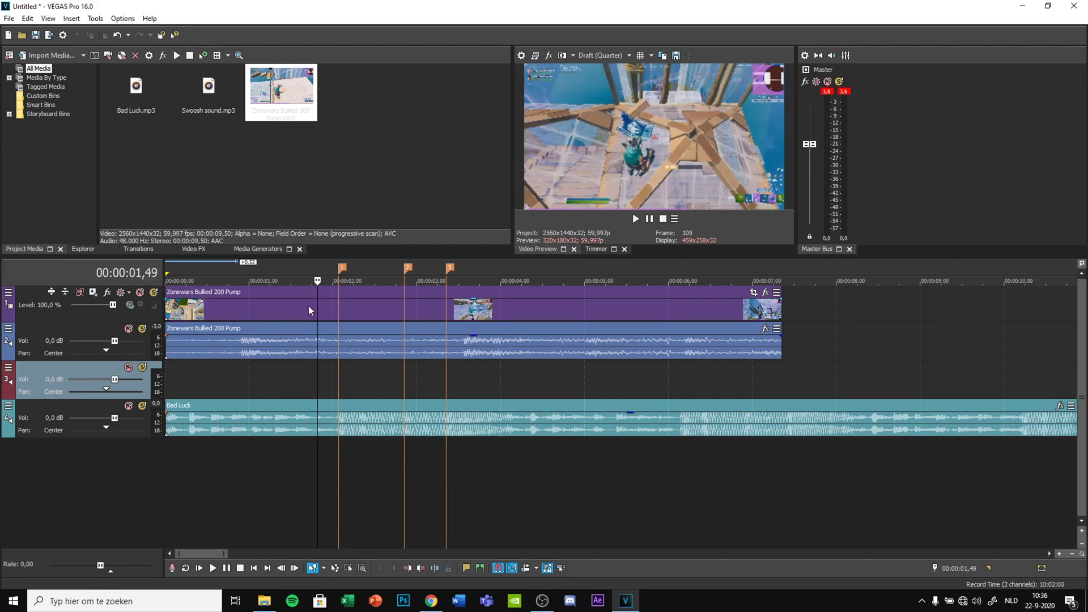
left_click(317, 310)
key("s")
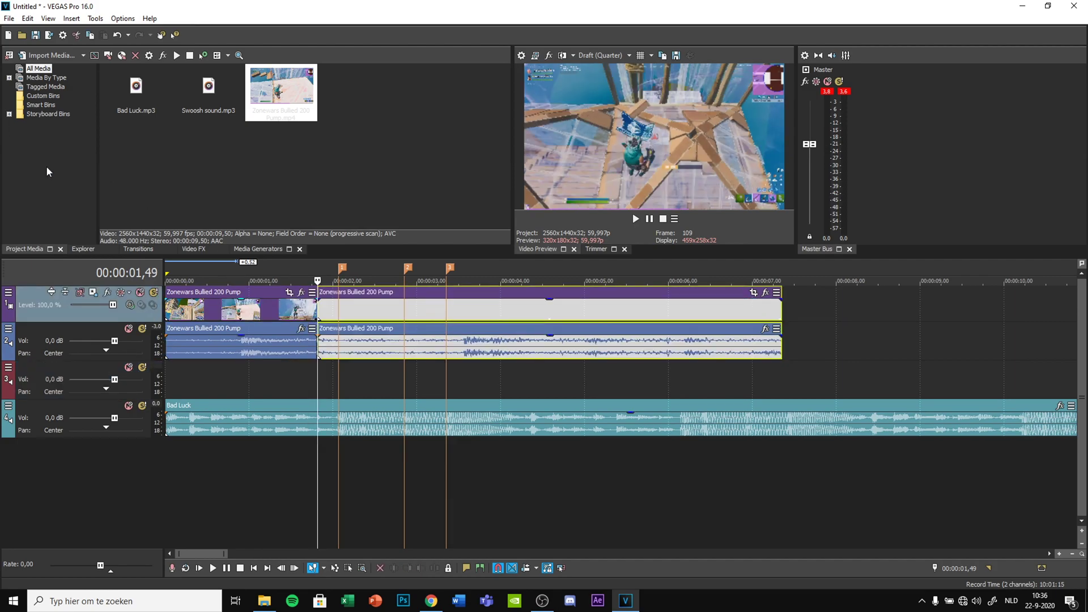
left_click(190, 249)
Step: Search Video FX for 'twix' and apply TwixtorPRO to the right-hand Zonewars event
left_click(27, 55)
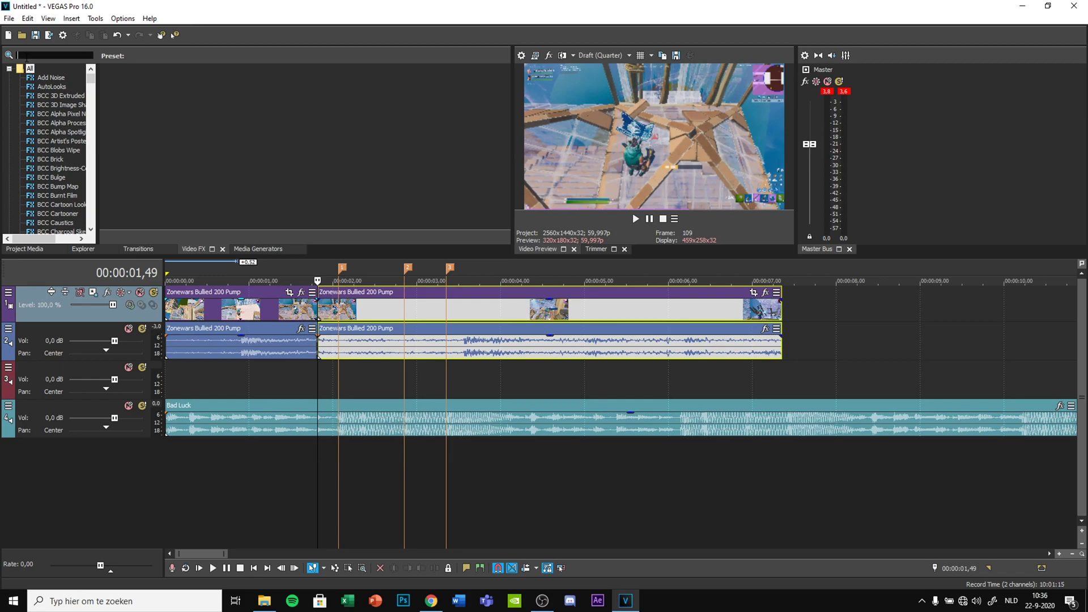
type("t")
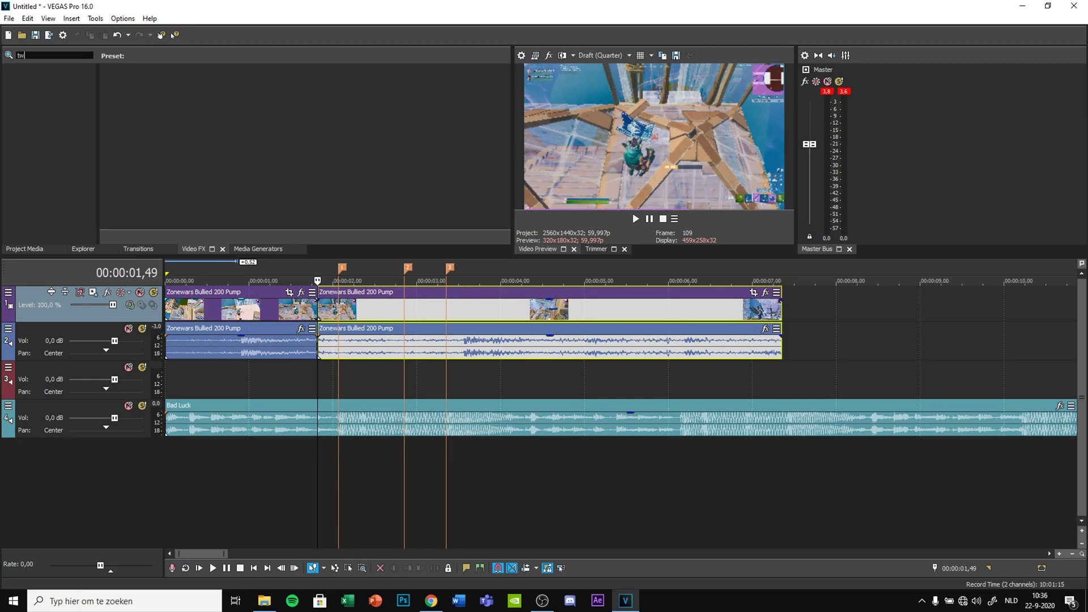
type("wix")
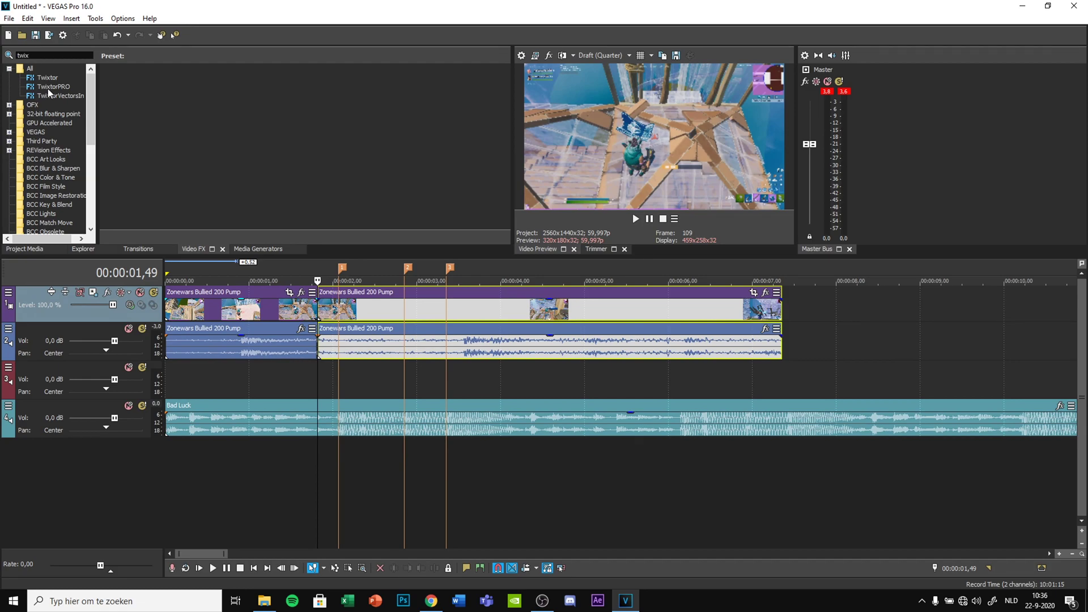
key("Tab")
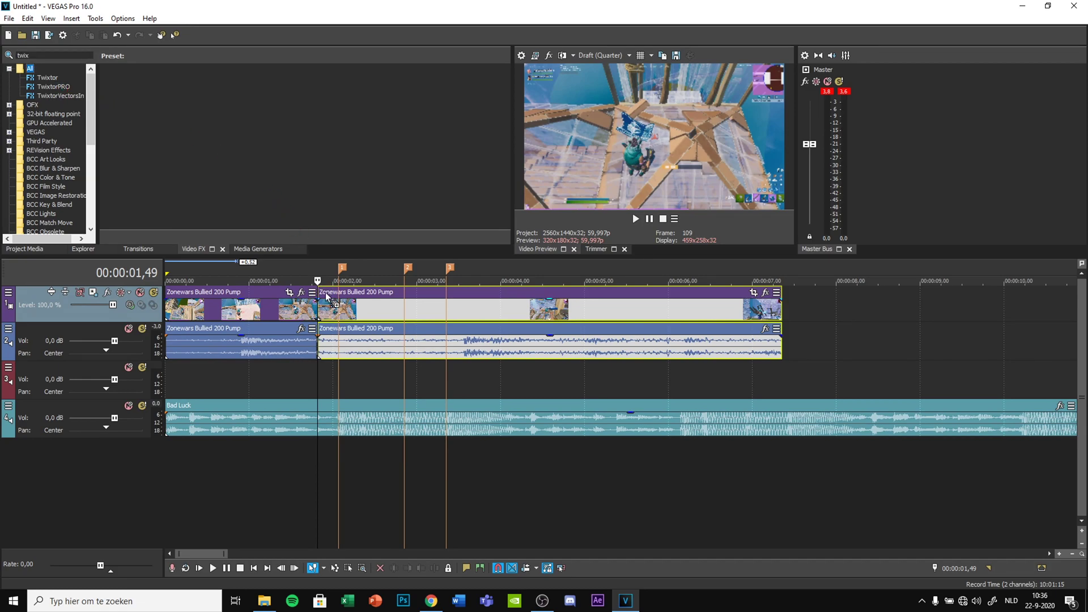
left_click_drag(344, 311, 344, 311)
left_click_drag(224, 17, 195, 14)
Step: Enable Speed % animation and add a starting keyframe just inside the second clip part
left_click(325, 266)
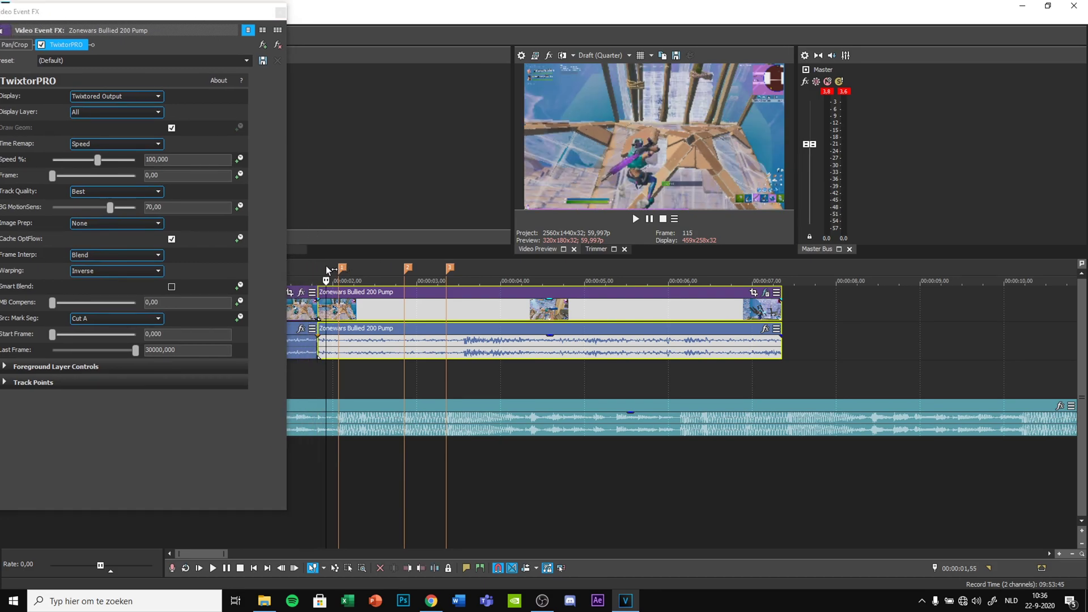
left_click(239, 159)
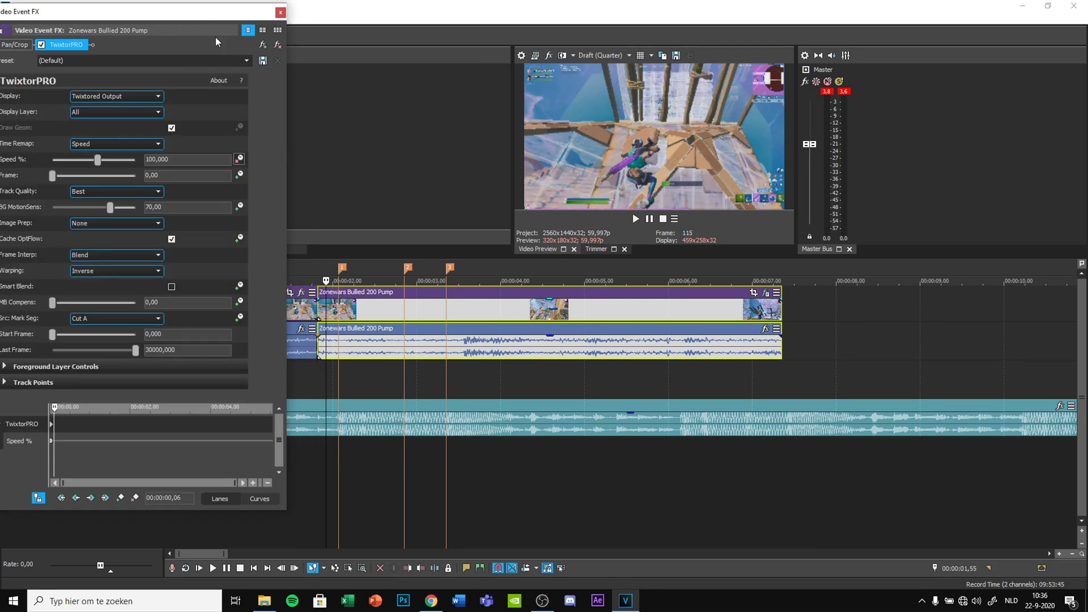
left_click_drag(216, 14, 219, 10)
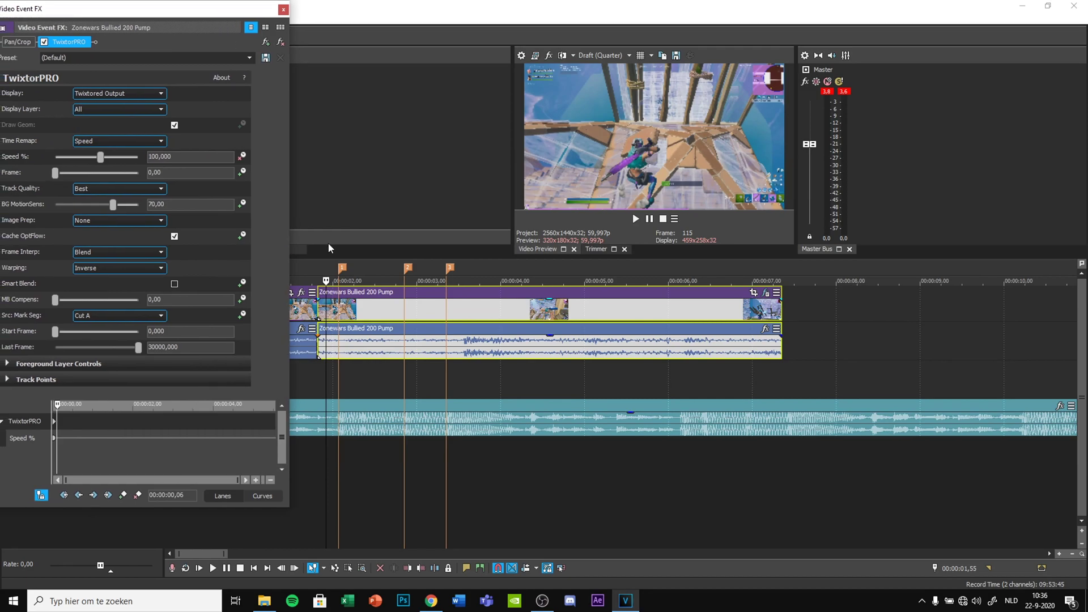
left_click(327, 265)
scroll(525, 338, "up", 2)
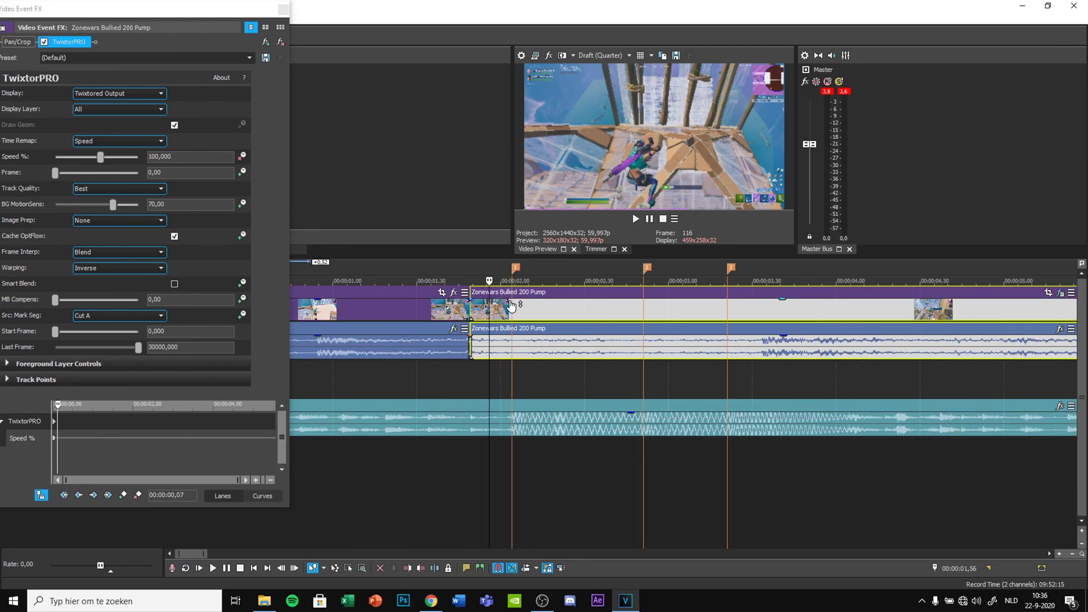
left_click(124, 496)
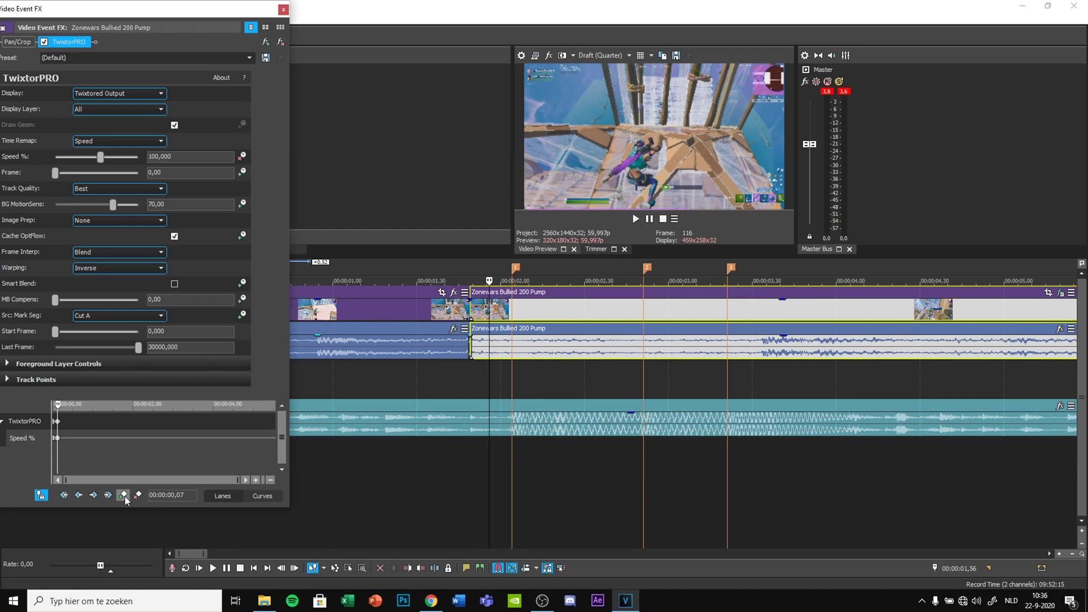
Step: Set Speed % keyframes of 150 at the first beat marker and 30 at 00:00:02,29
left_click(514, 264)
left_click(100, 157)
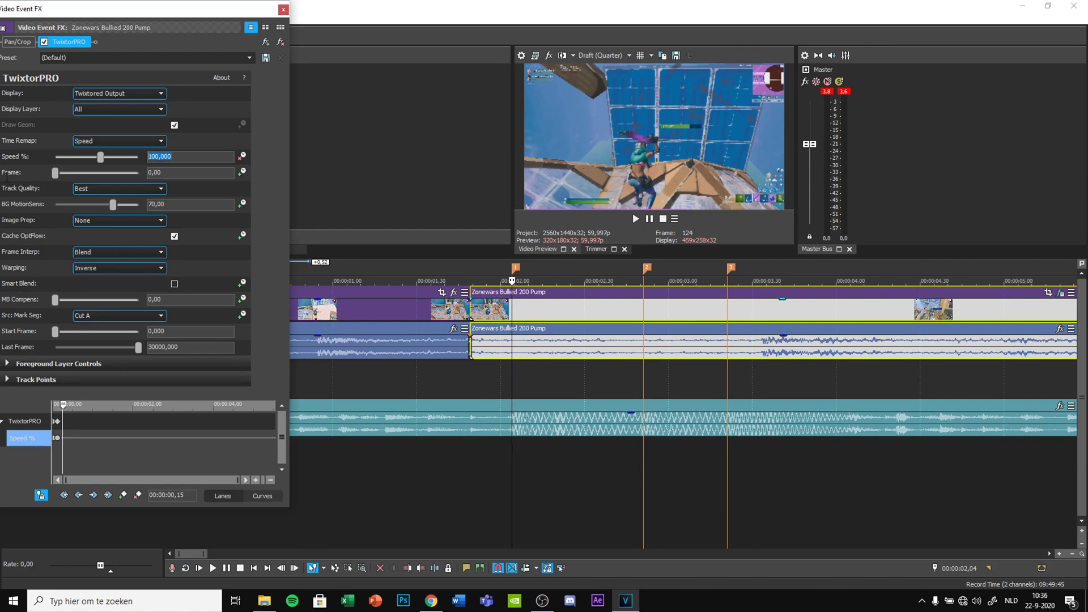
type("150")
key("Return")
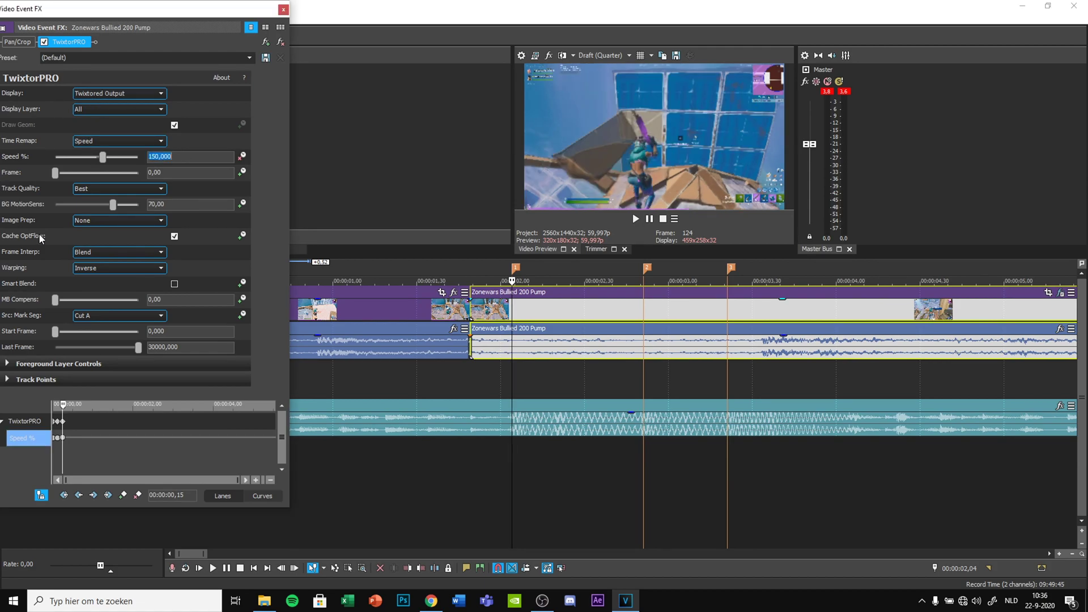
left_click(570, 378)
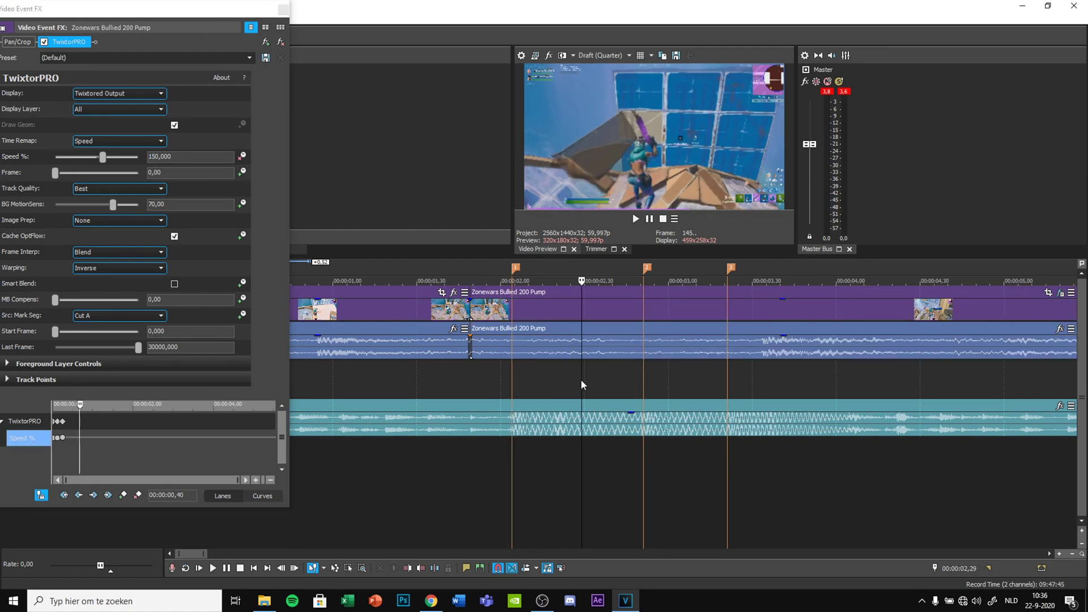
left_click(581, 379)
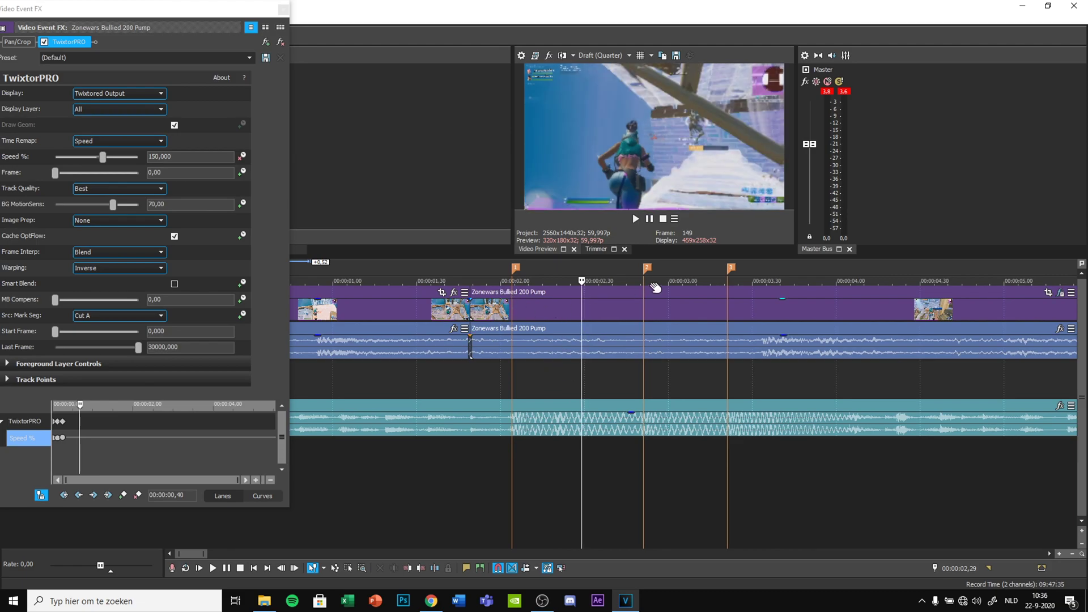
left_click(170, 156)
type("30")
key("Return")
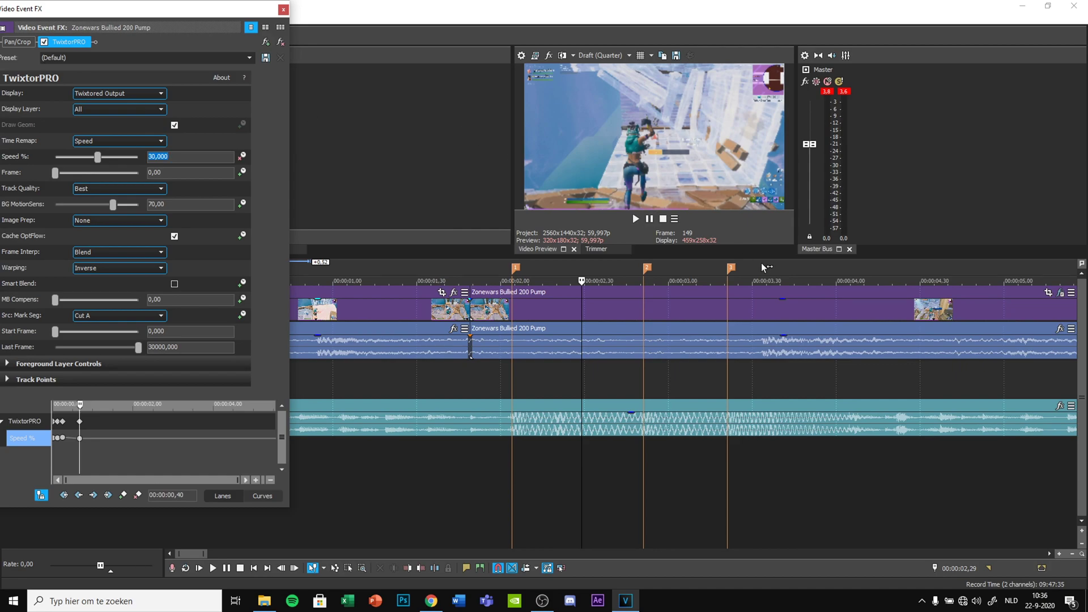
Step: Set Speed % keyframes of 150 at the second beat marker and 30 at 00:00:03,08
left_click(646, 266)
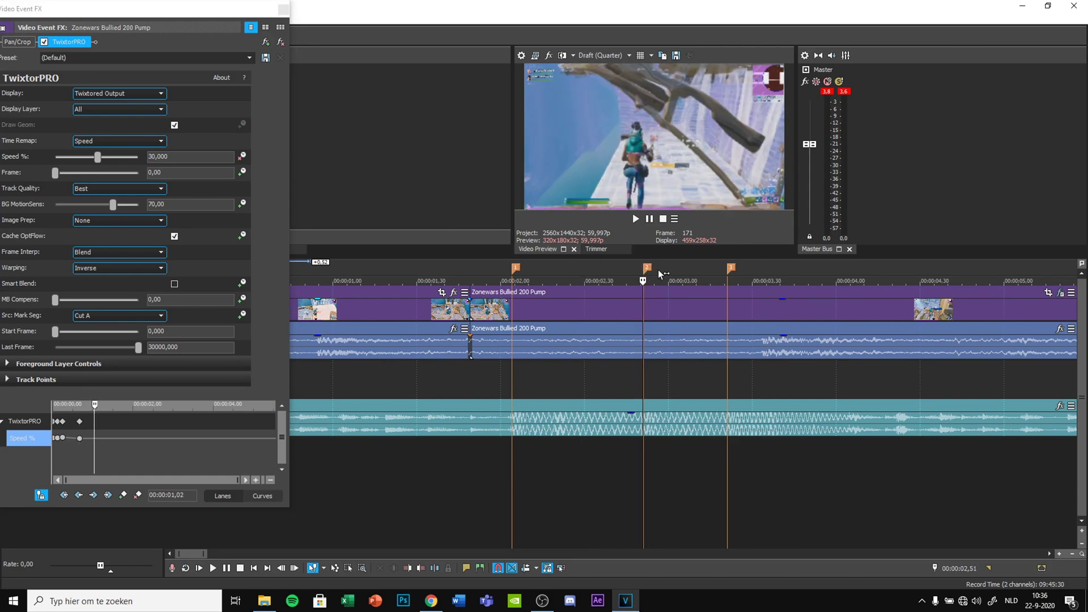
scroll(662, 284, "up", 6)
scroll(662, 285, "down", 2)
left_click(27, 156)
type("150")
key("Return")
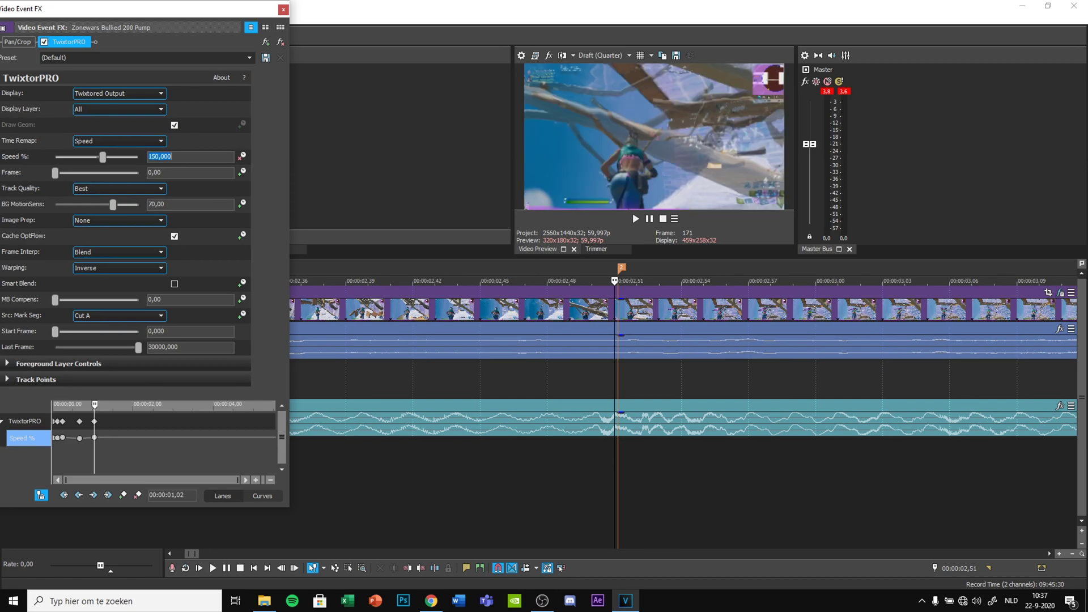
scroll(651, 425, "down", 4)
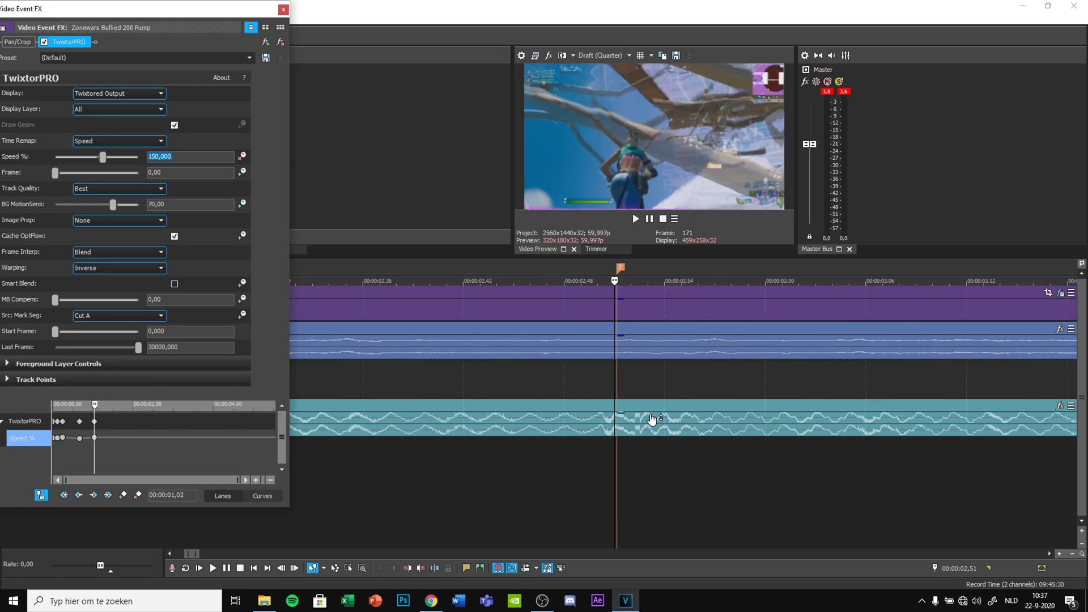
left_click(661, 376)
left_click(193, 154)
type("30")
key("Return")
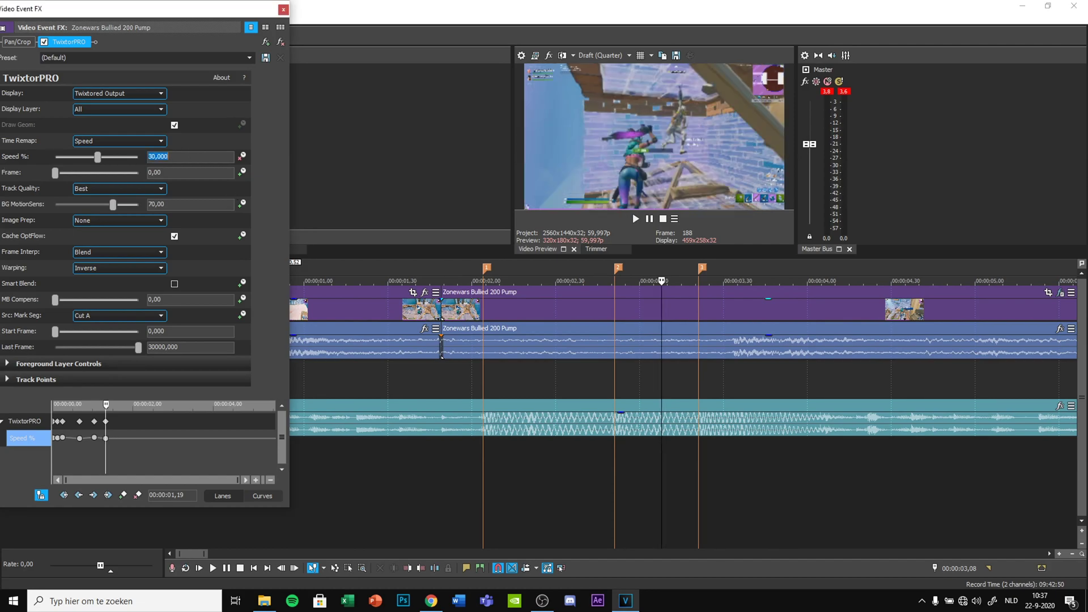
Step: Ramp Speed % up to about 292 at the third beat marker, then back down to 30
left_click(697, 267)
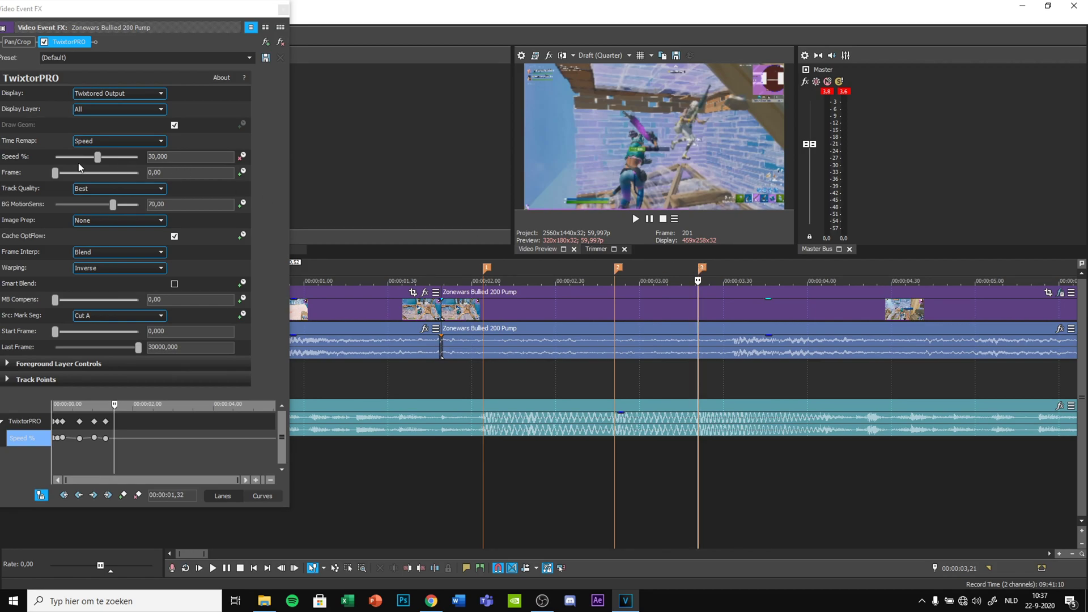
left_click_drag(97, 157, 106, 158)
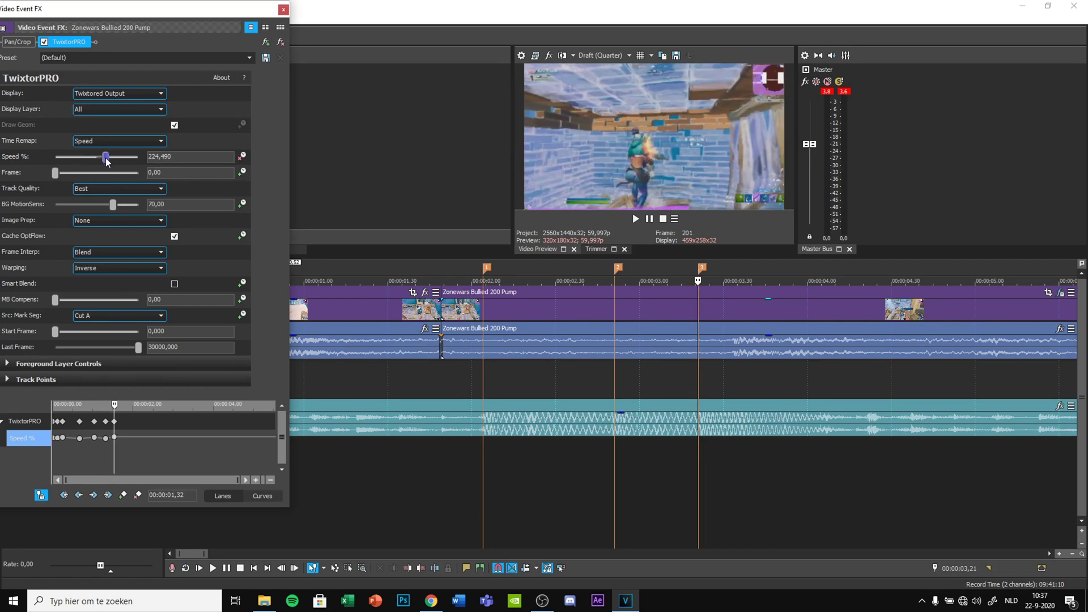
left_click_drag(108, 161, 110, 162)
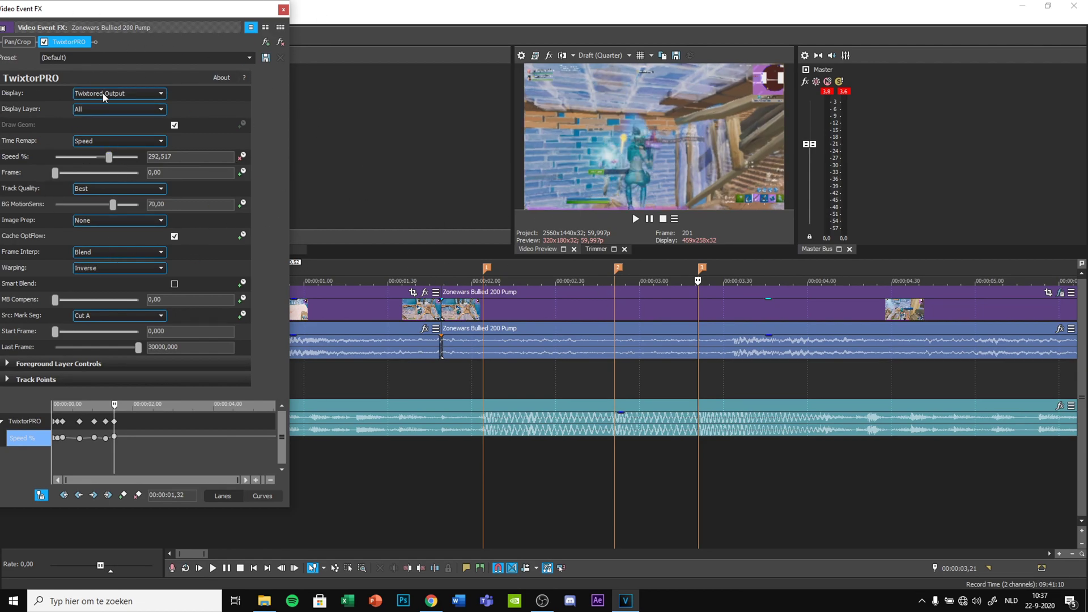
left_click(692, 371)
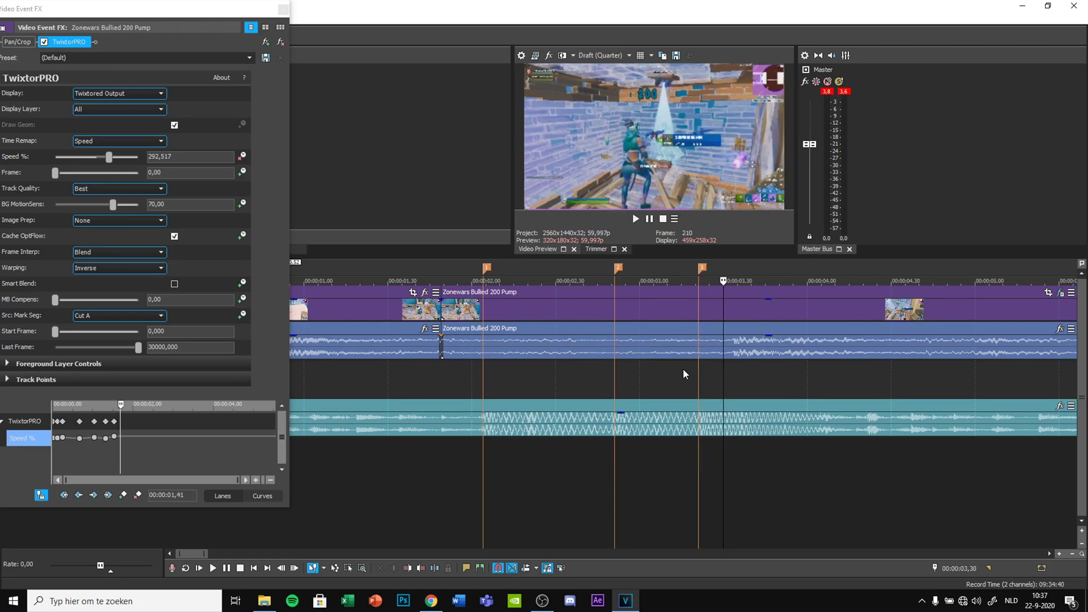
left_click(179, 155)
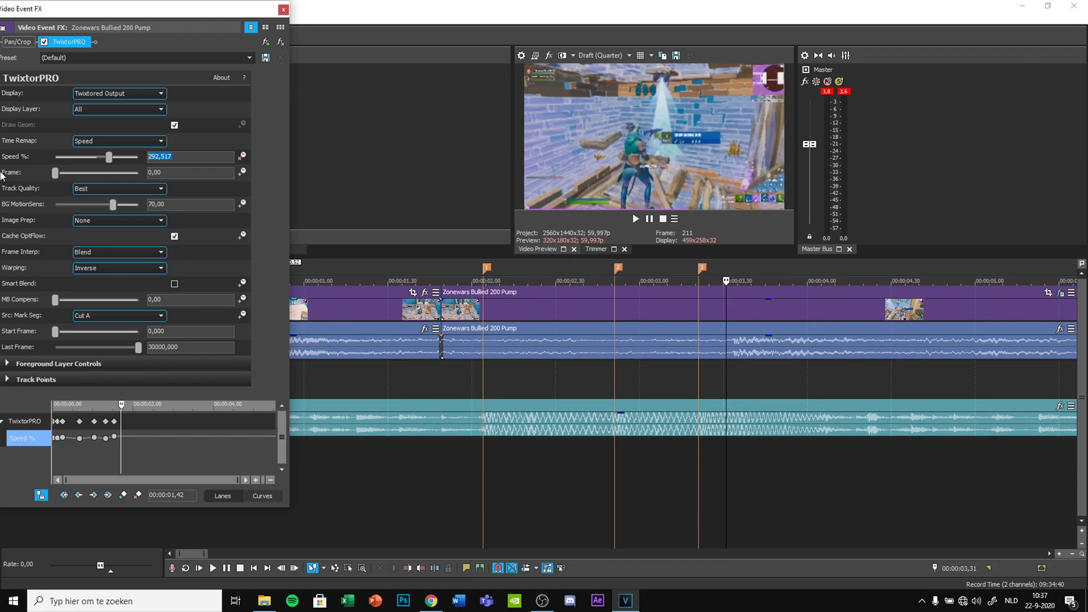
type("30")
key("Return")
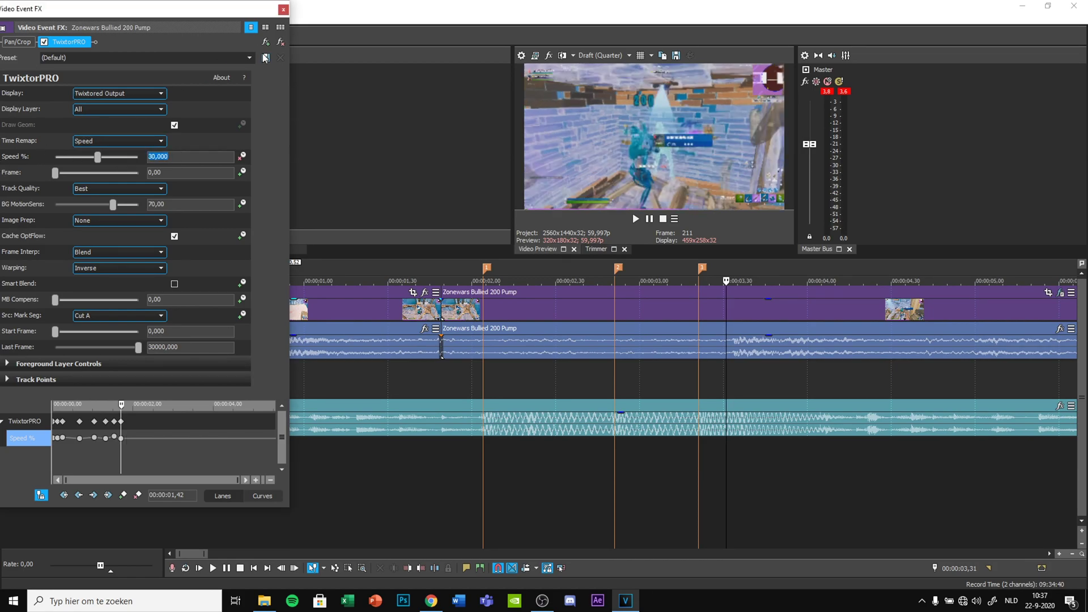
Step: Close the effect window and select the range 00:00:01,49 to 00:00:04,10
left_click(283, 10)
scroll(458, 396, "down", 2)
left_click_drag(393, 266, 690, 273)
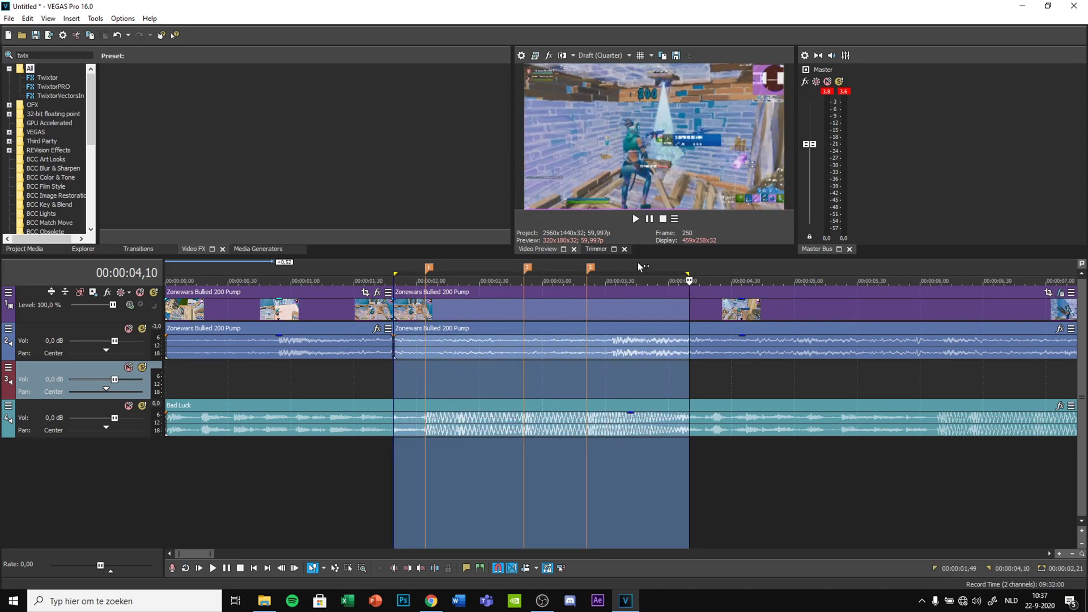
key("Escape")
key("space")
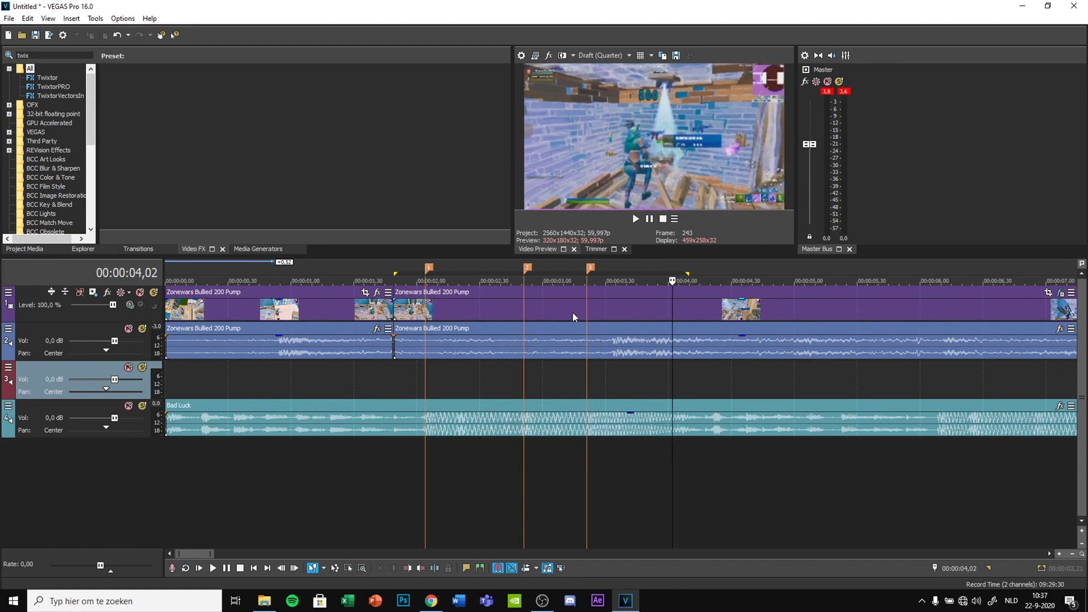
key("space")
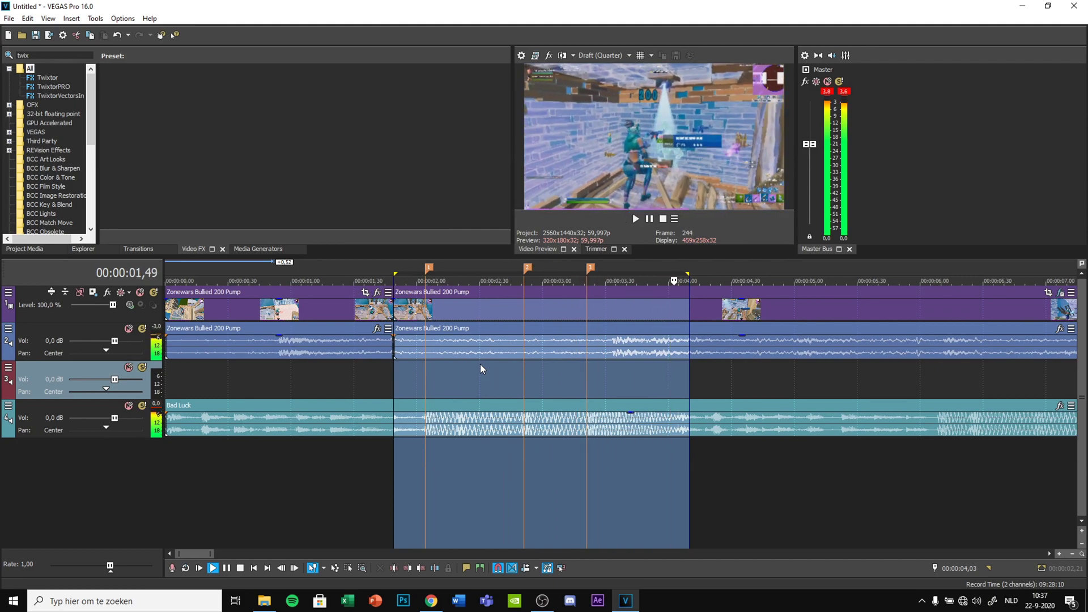
key("space")
left_click(473, 348)
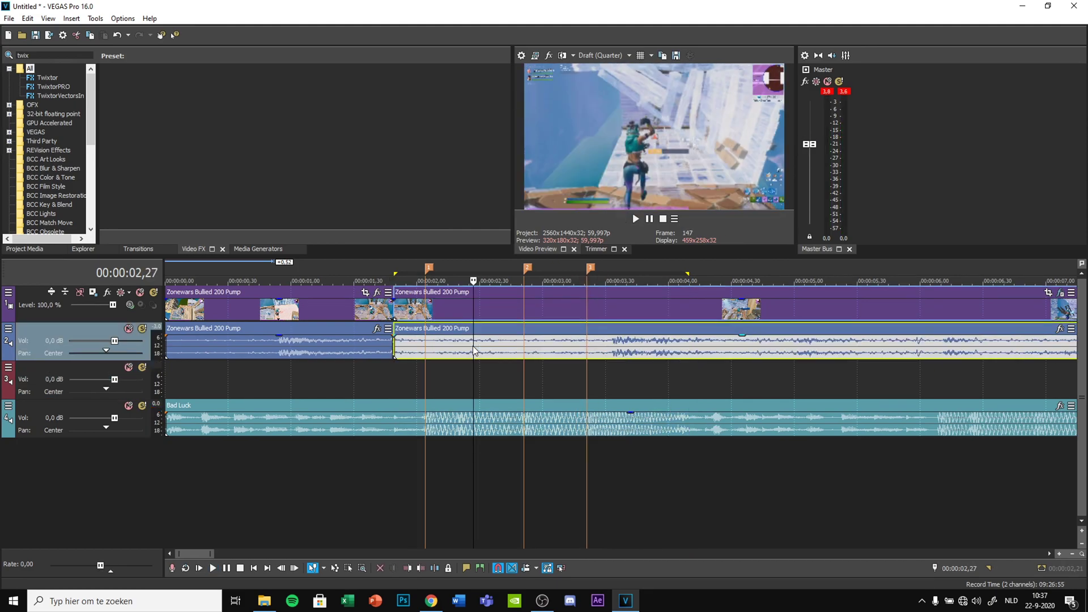
left_click(541, 307)
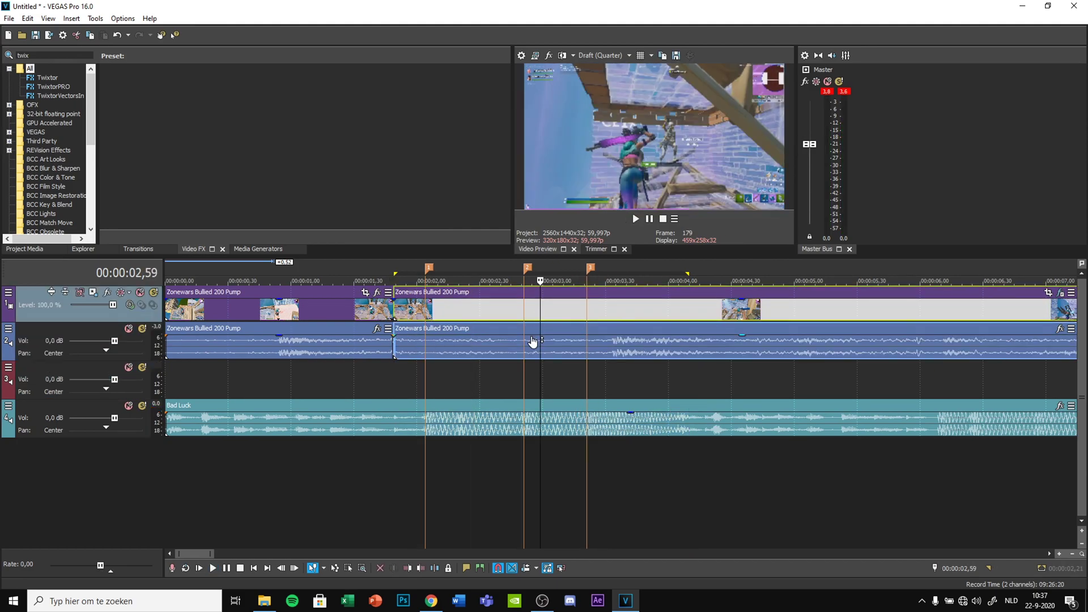
left_click(542, 356)
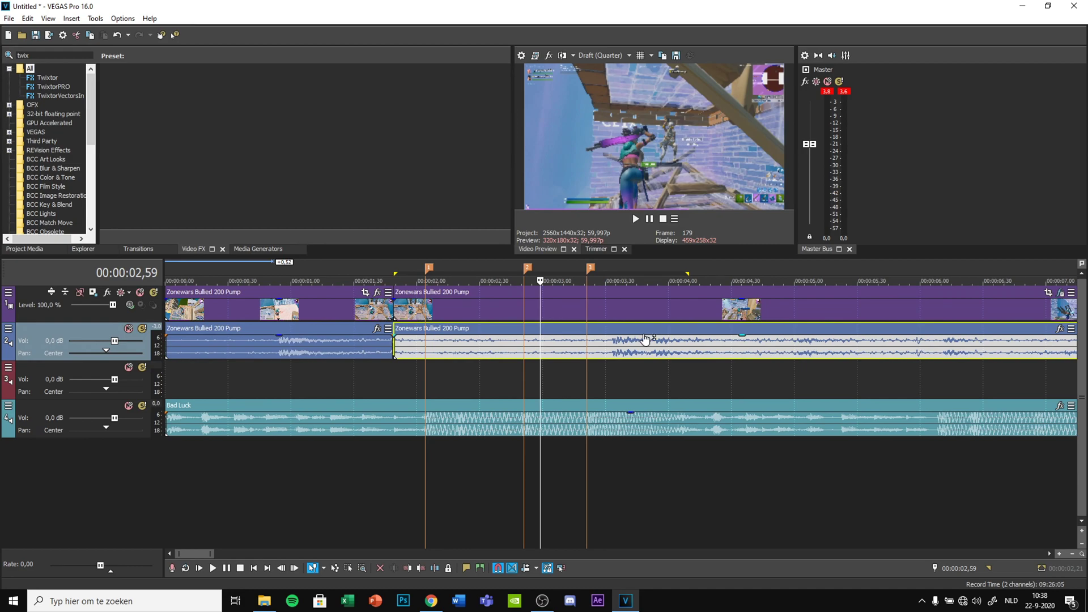
key("space")
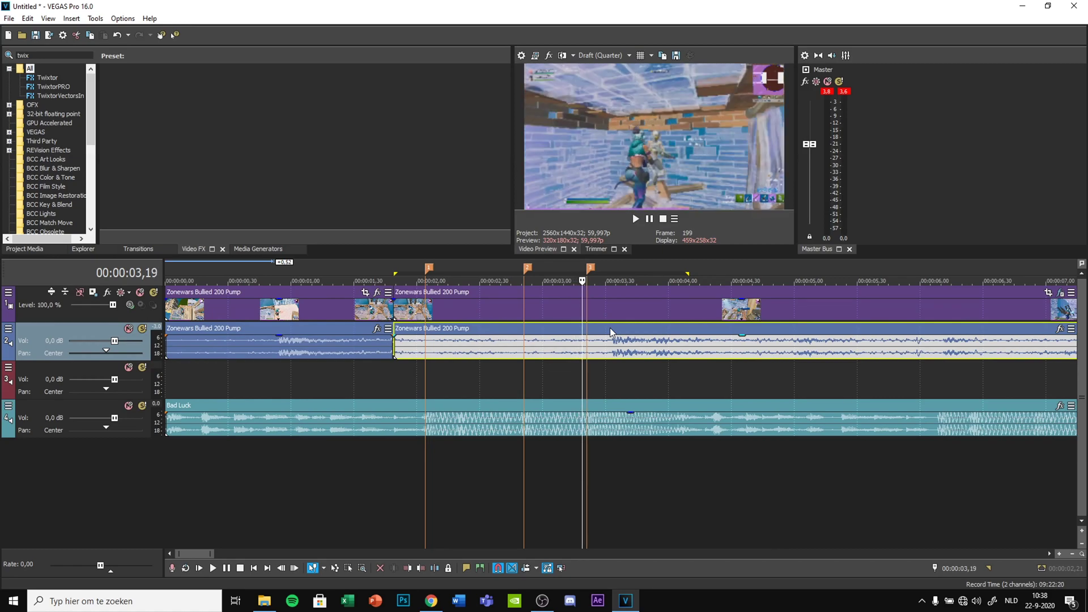
Step: Shift the second Zonewars audio event earlier by -0,14 and trim its start back to the cut
left_click_drag(612, 330, 585, 335)
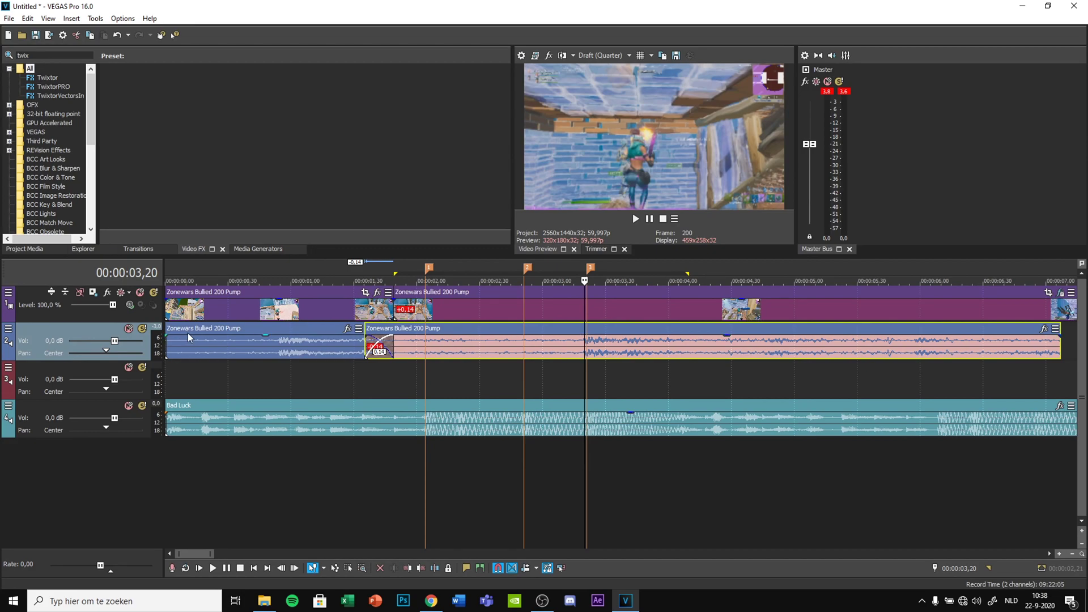
scroll(372, 357, "up", 2)
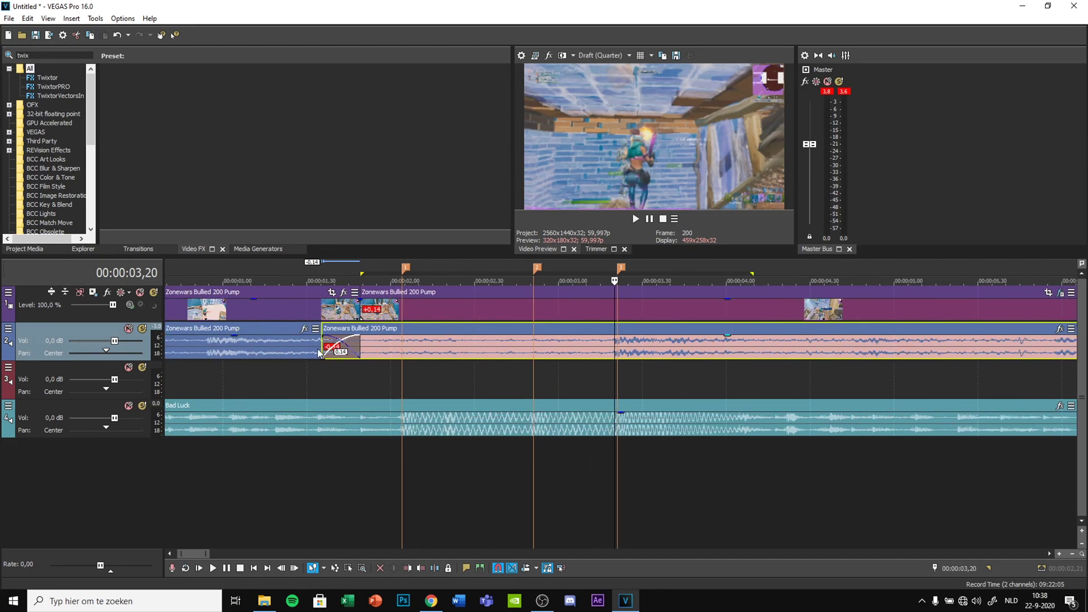
left_click_drag(321, 346, 365, 356)
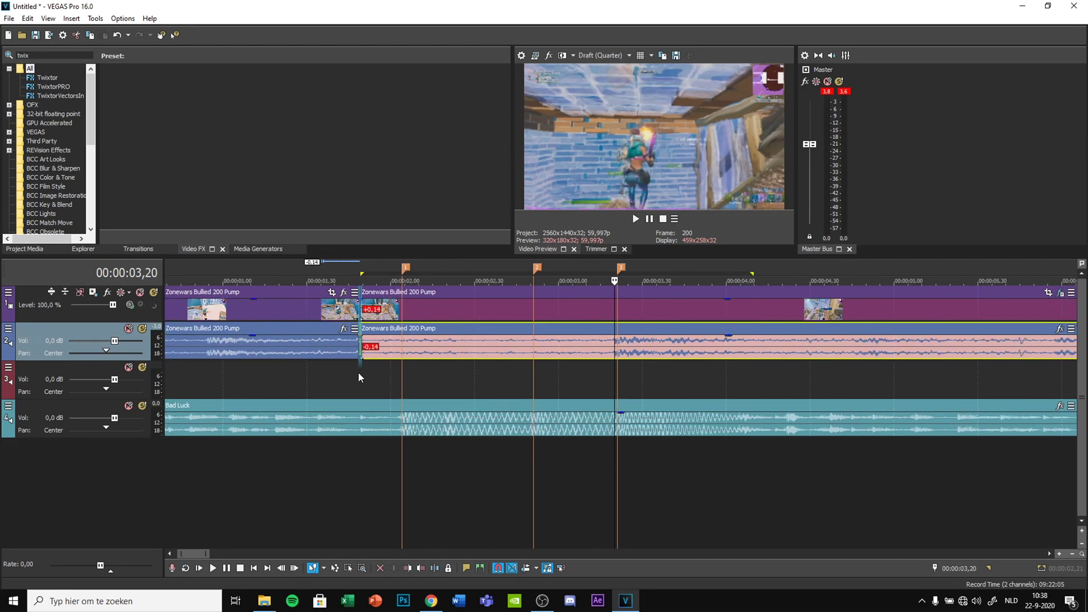
left_click(358, 373)
key("space")
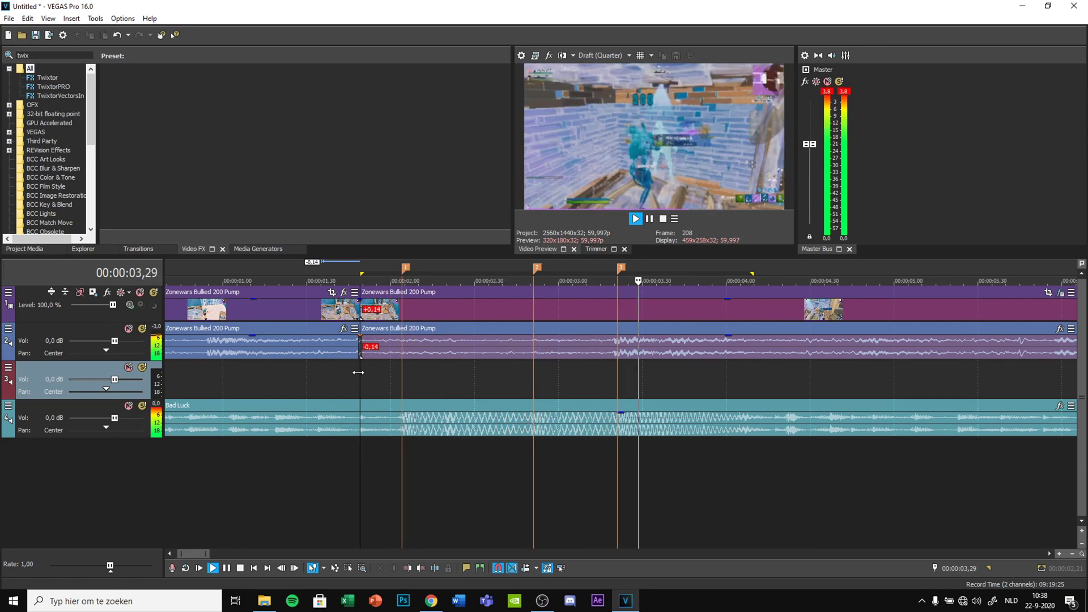
key("space")
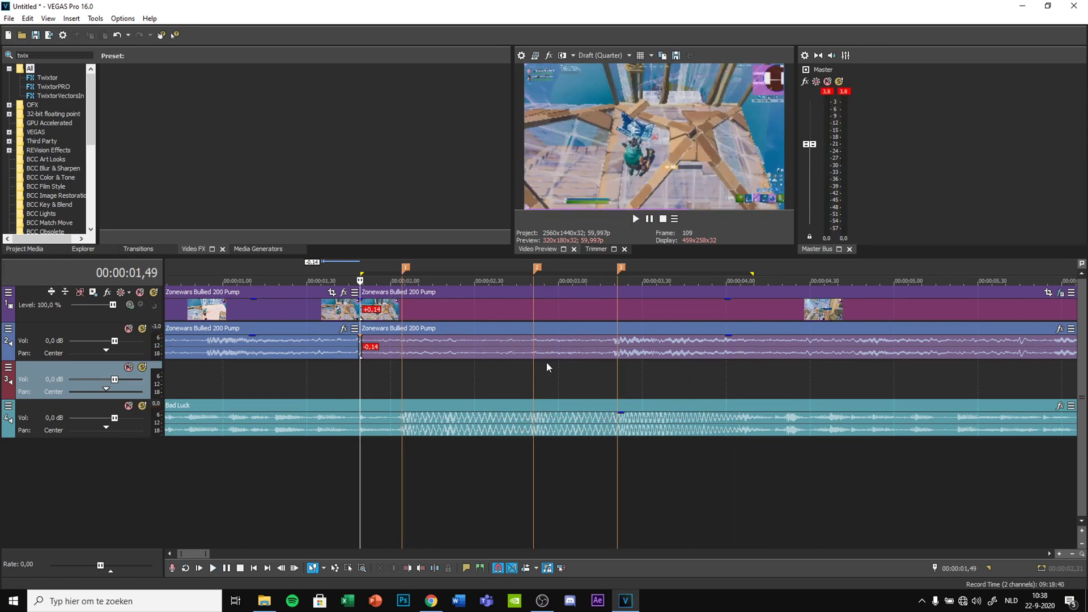
left_click(617, 376)
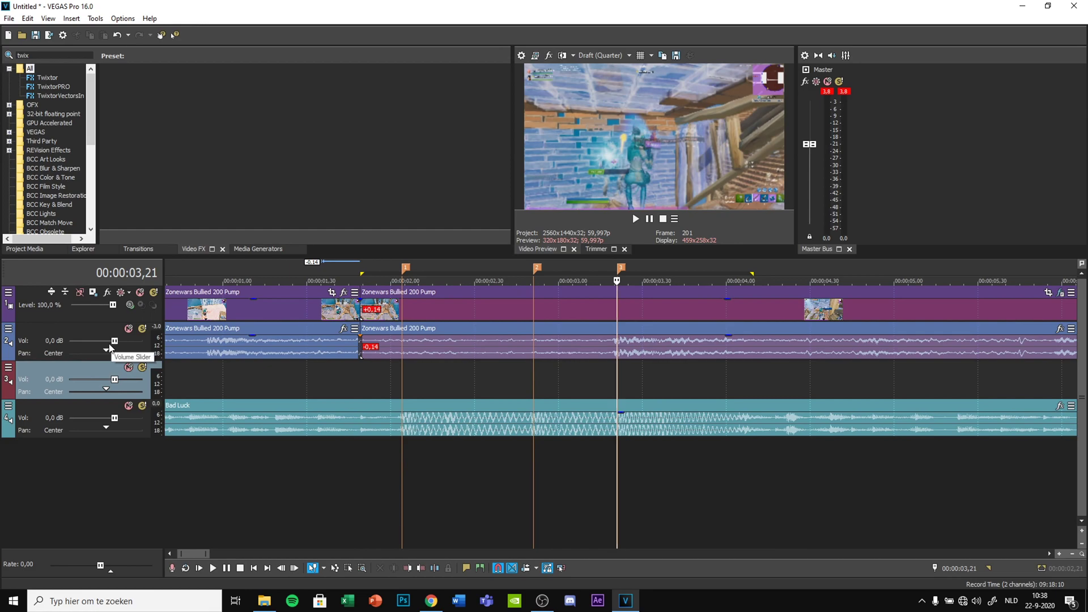
Step: Lower the Zonewars audio track volume to -6,4 dB and play to check it
left_click_drag(114, 342, 108, 341)
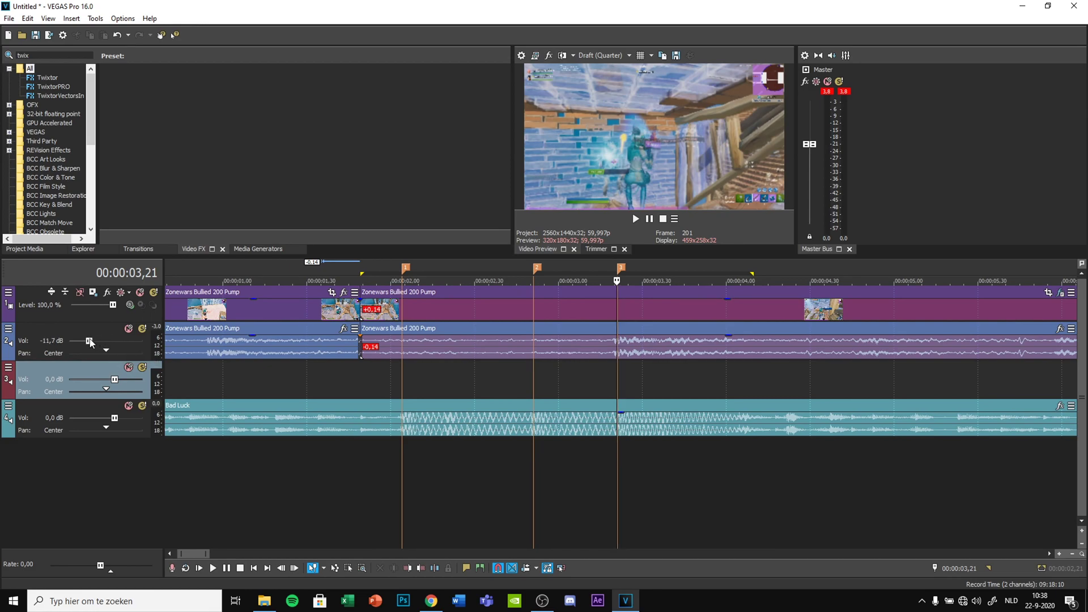
left_click_drag(94, 343, 95, 343)
key("space")
key("space")
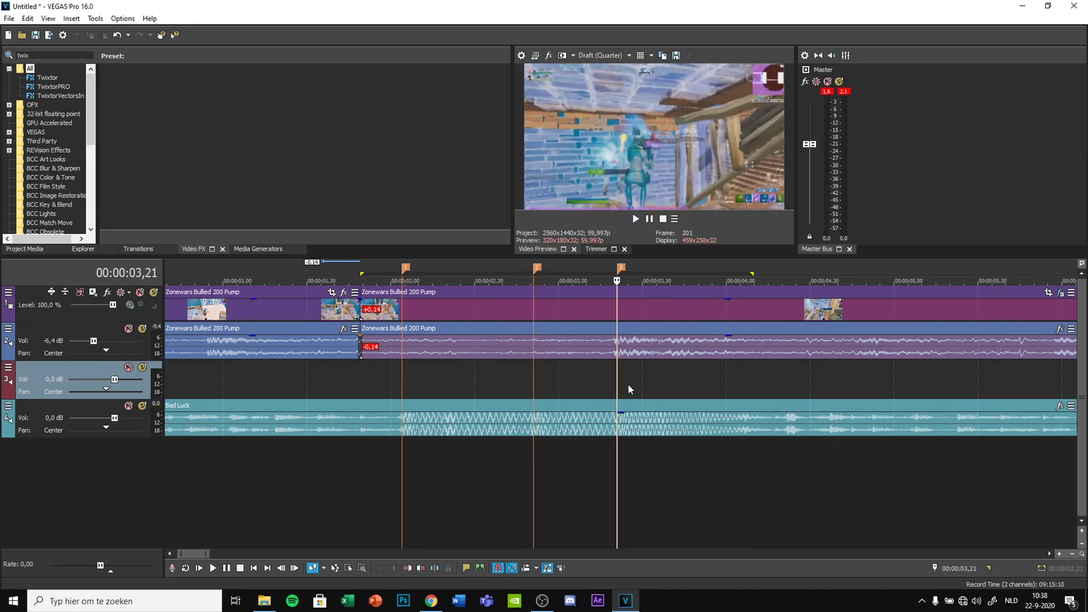
scroll(627, 383, "up", 5)
scroll(626, 391, "down", 5)
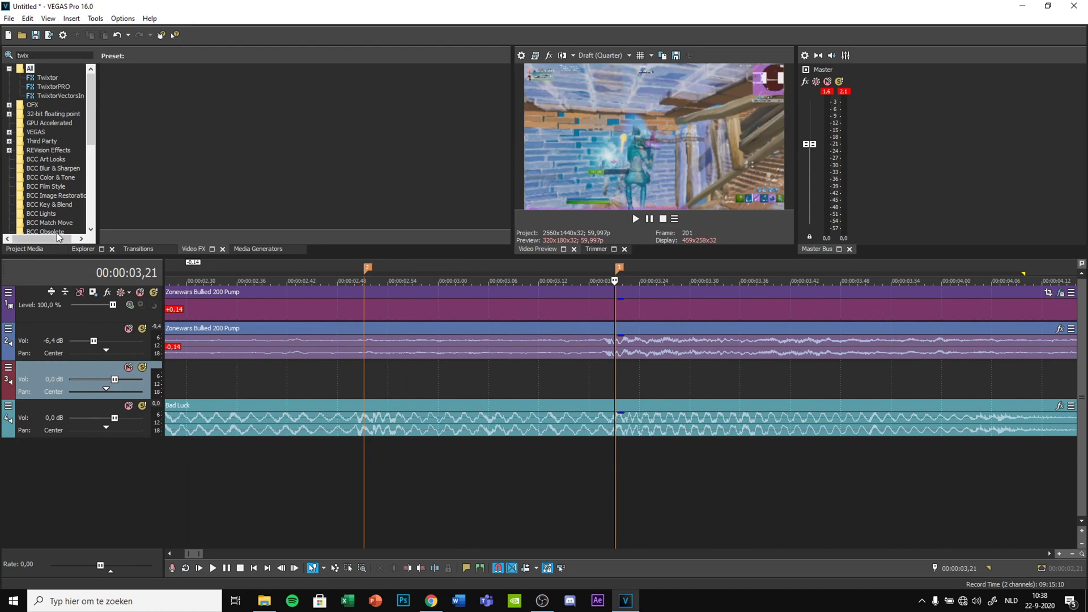
Step: Place Swoosh sound.mp3 on track 3 and set its track volume to 1,1 dB
left_click(32, 251)
left_click_drag(198, 90, 623, 380)
scroll(567, 389, "down", 5)
scroll(628, 378, "up", 6)
scroll(628, 378, "down", 4)
left_click(526, 265)
key("space")
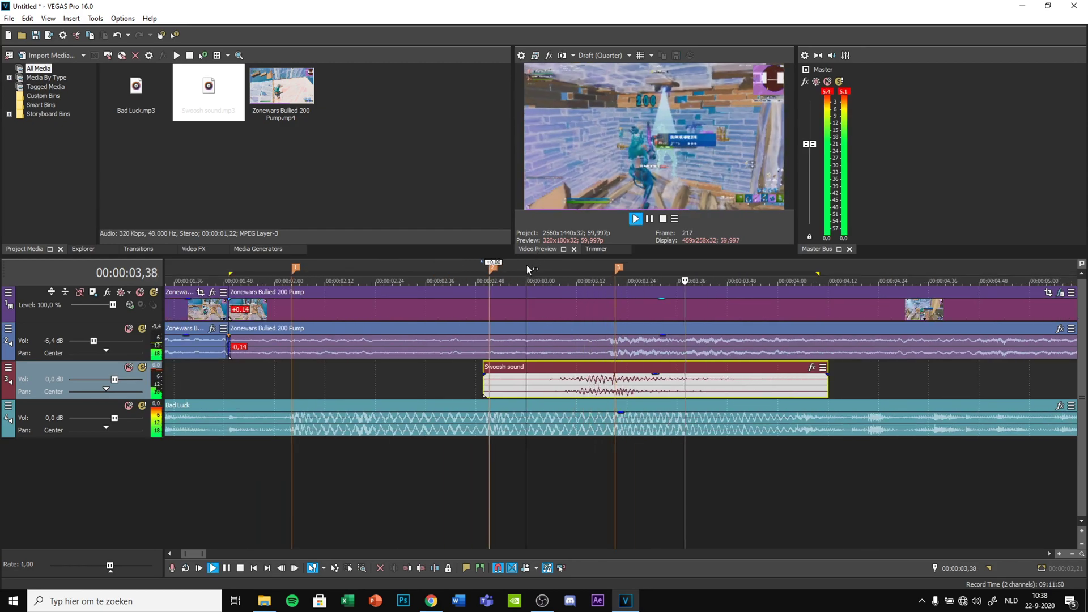
left_click_drag(115, 379, 119, 381)
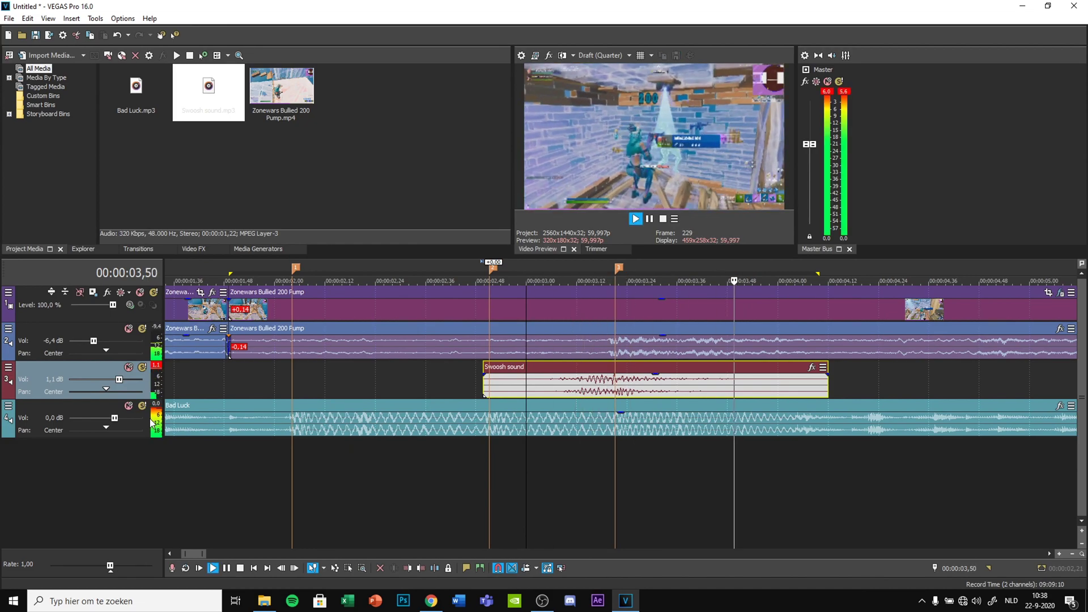
key("space")
Step: Trim the Zonewars audio and video to end near five seconds and preview the ending
scroll(618, 466, "down", 8)
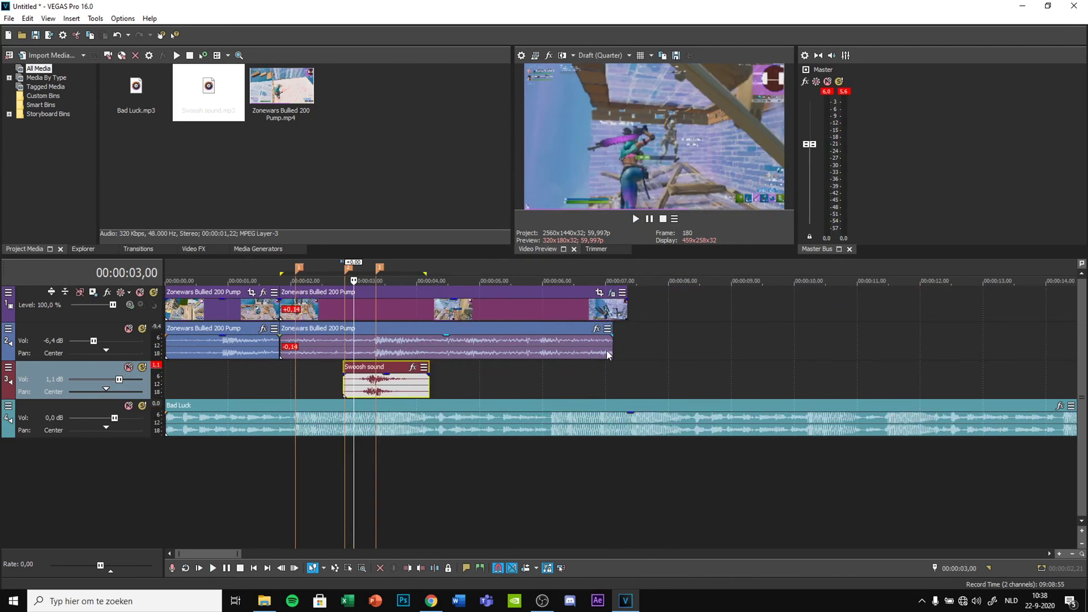
left_click_drag(610, 349, 481, 363)
left_click_drag(626, 306, 480, 306)
key("space")
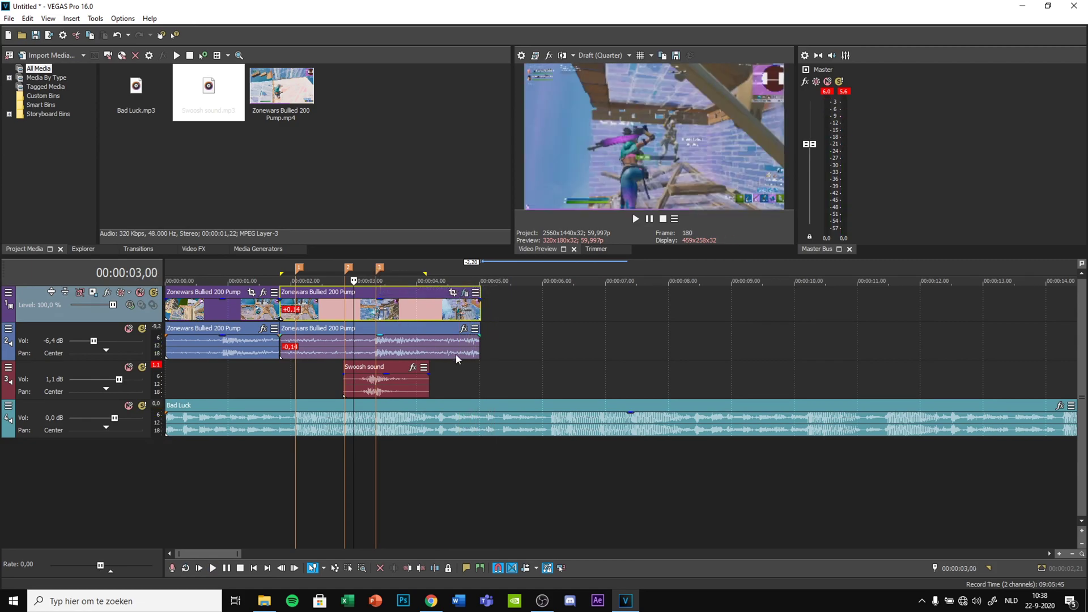
left_click(478, 366)
key("space")
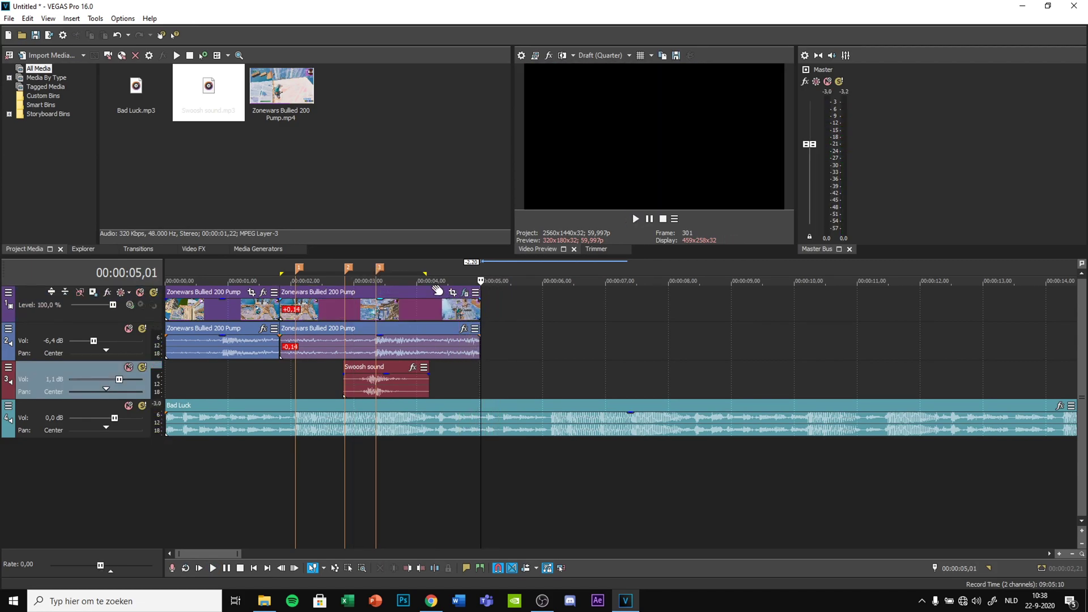
Step: In the clip's TwixtorPRO, add Speed % keyframes of 400 at 00:00:02,13 and 10 just after
left_click(411, 260)
left_click(464, 293)
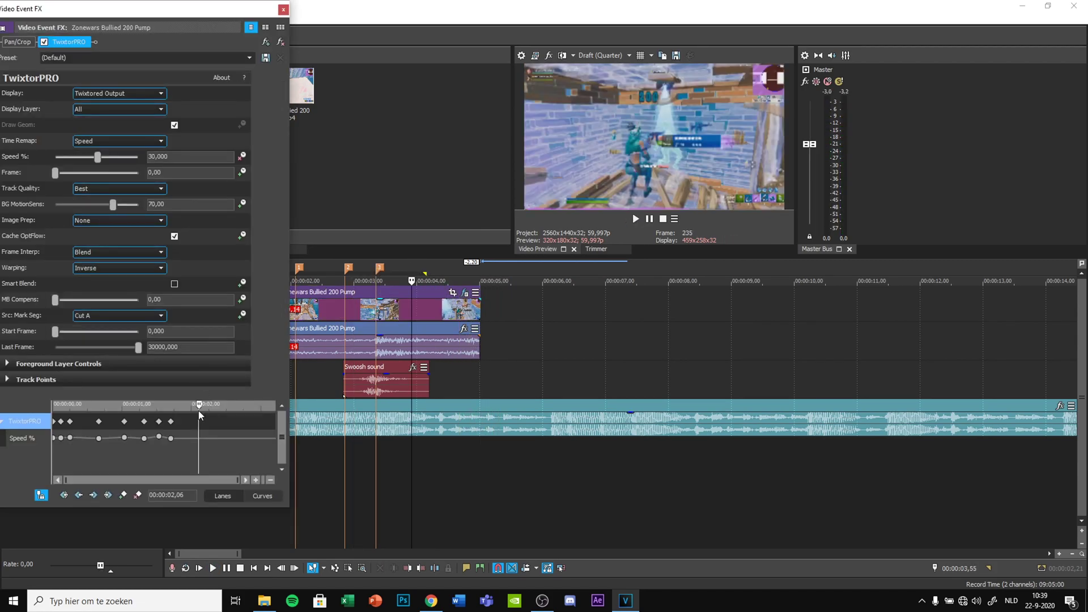
left_click_drag(198, 405, 202, 404)
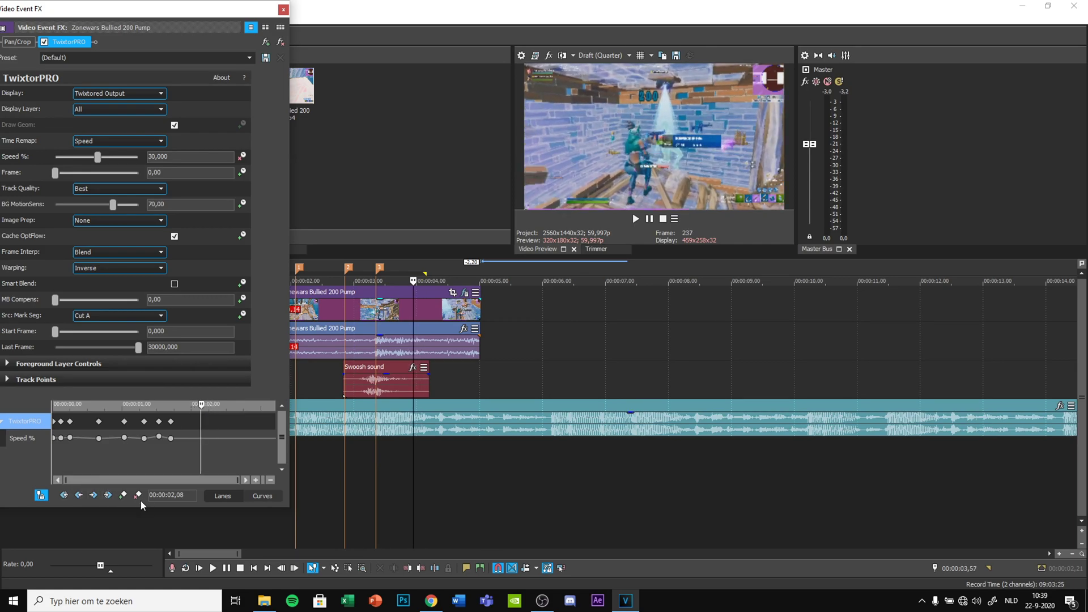
left_click(123, 496)
left_click_drag(202, 403, 206, 402)
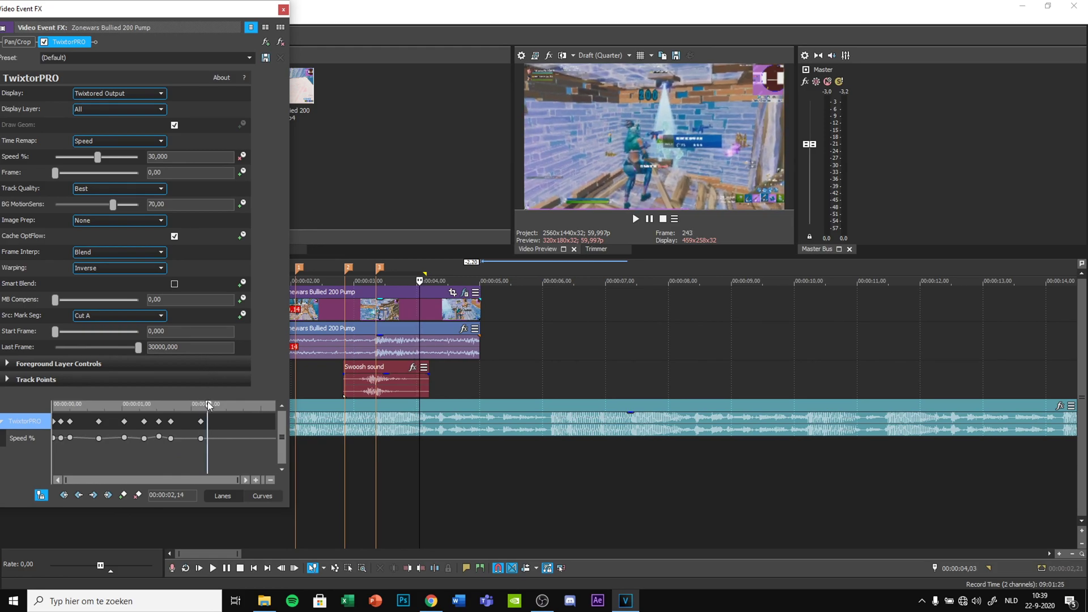
left_click(179, 160)
key("Return")
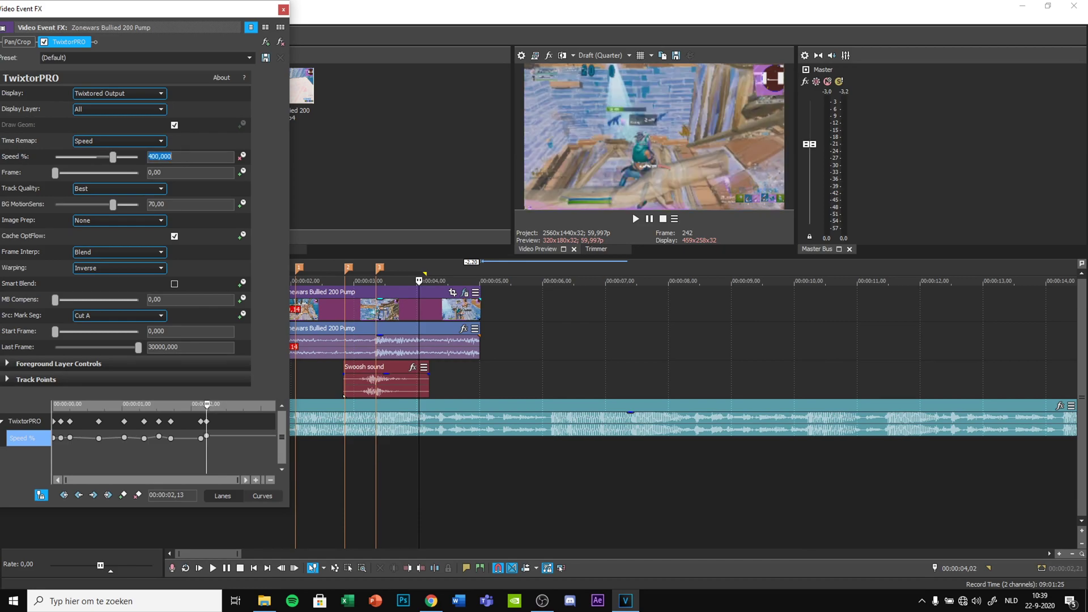
left_click_drag(206, 403, 213, 408)
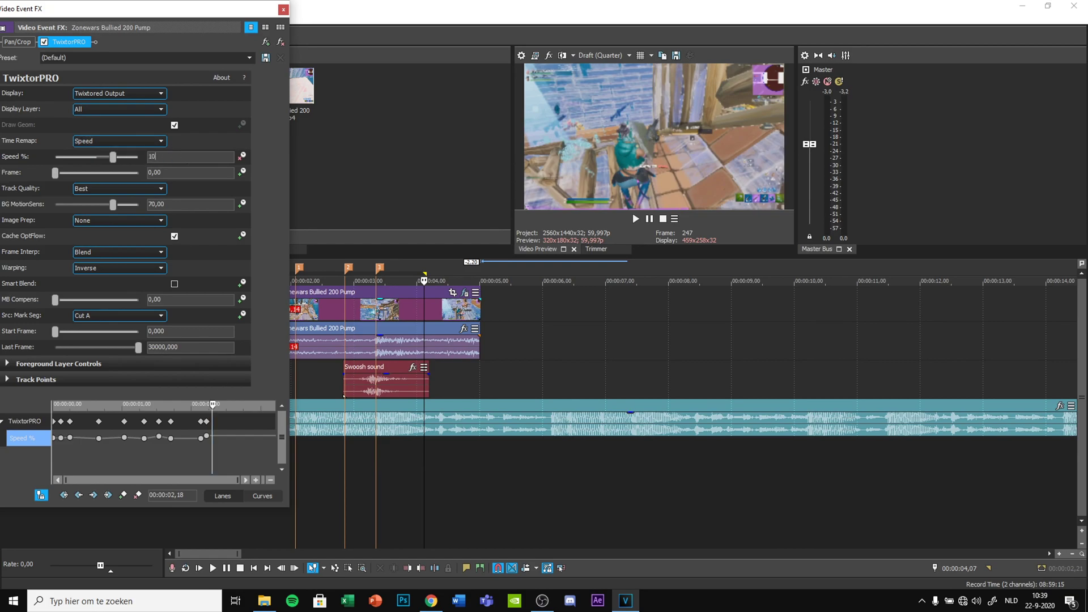
key("Return")
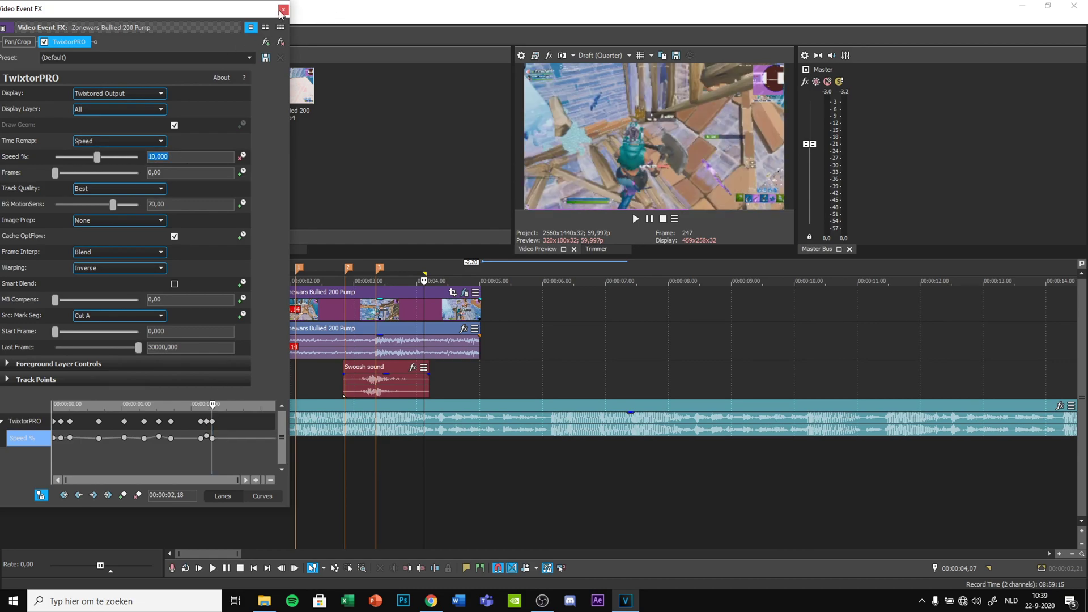